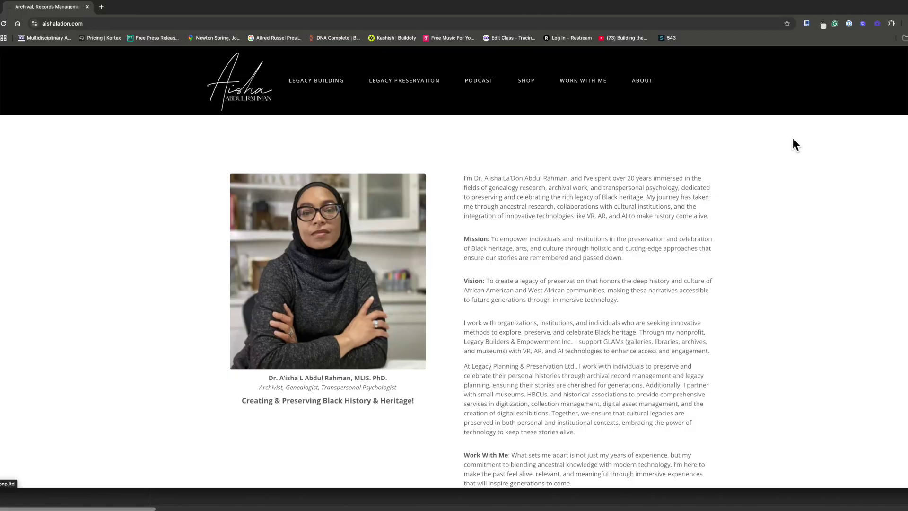
Step: Open aishaladon.com's collaborations and partnerships page under WORK WITH ME and scroll through it
scroll(794, 139, "down", 3)
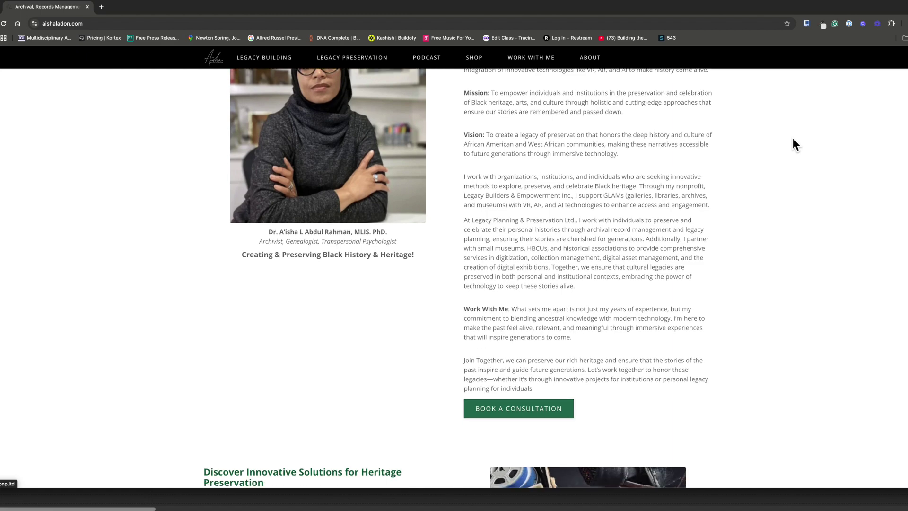
scroll(793, 139, "down", 5)
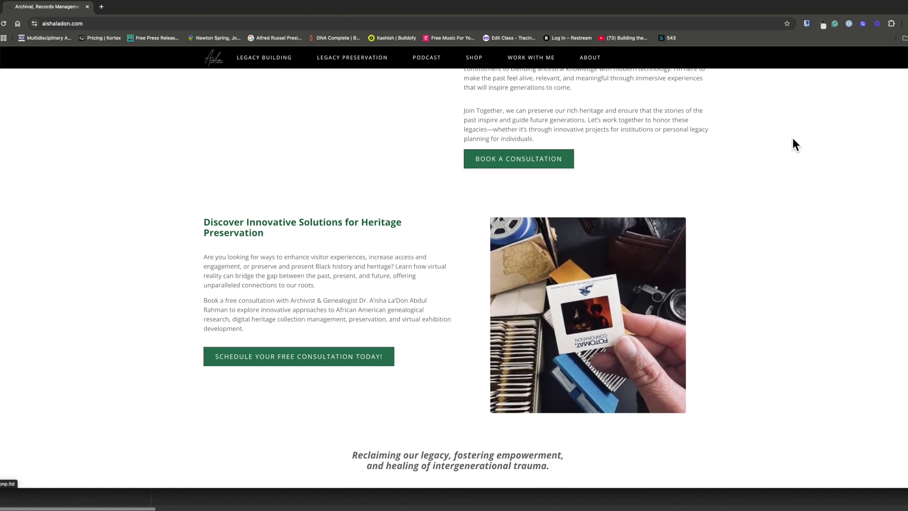
scroll(793, 139, "down", 6)
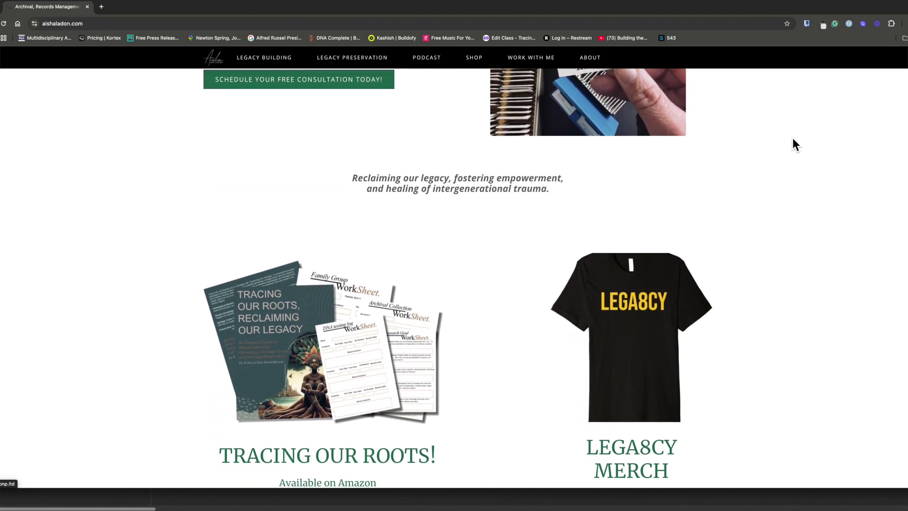
scroll(793, 138, "down", 5)
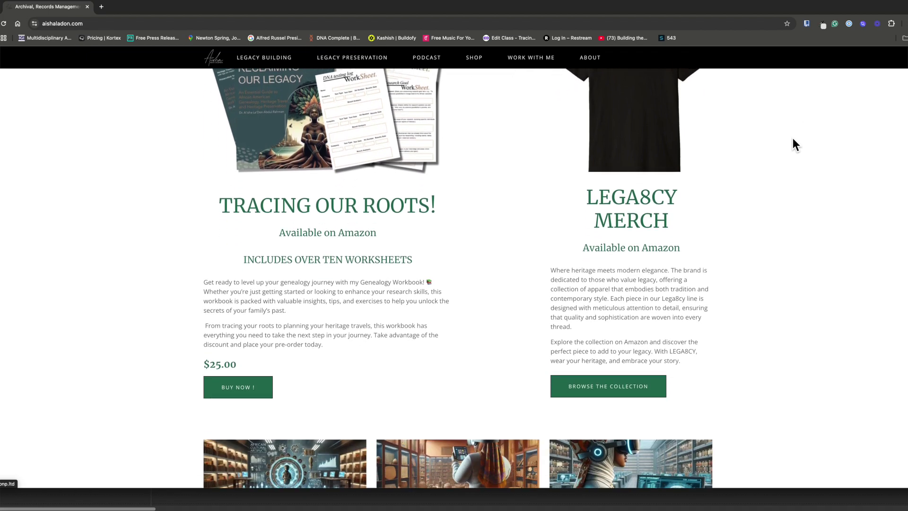
scroll(793, 139, "down", 5)
scroll(793, 139, "down", 6)
scroll(793, 138, "down", 6)
mouse_move(555, 60)
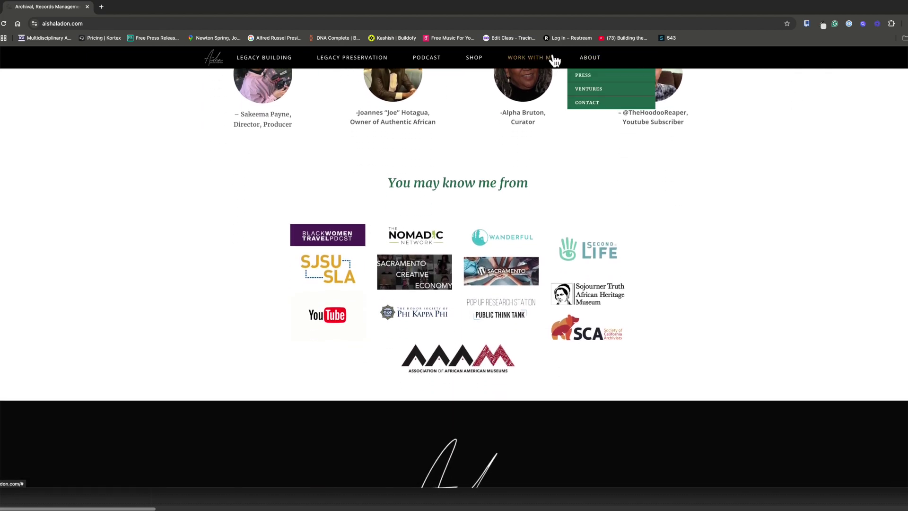
left_click(551, 116)
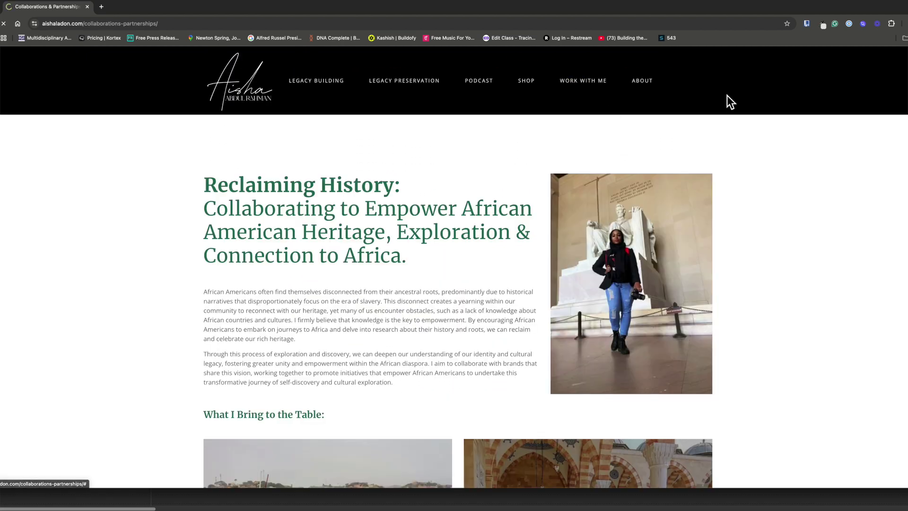
scroll(740, 97, "down", 5)
scroll(741, 97, "down", 5)
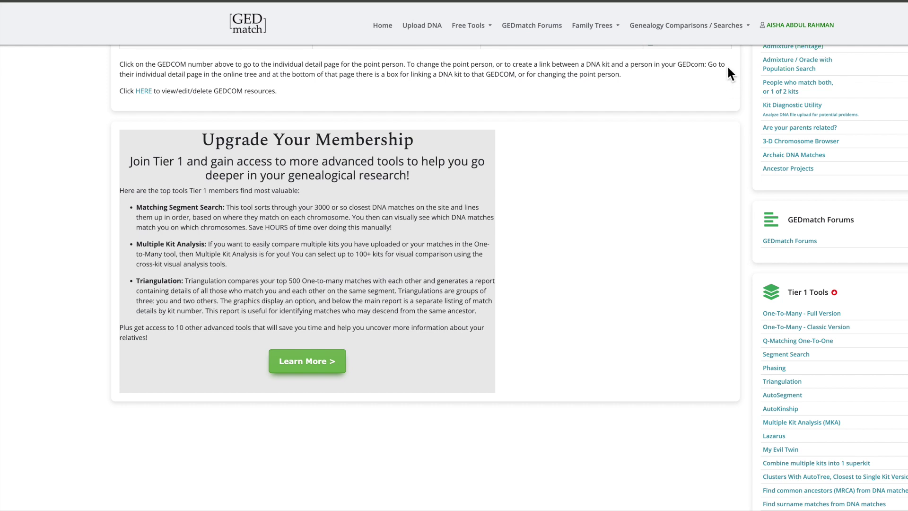
Step: Pick the Ethiohelix project with Admixture Proportions under Admixture (heritage) and continue
left_click(794, 48)
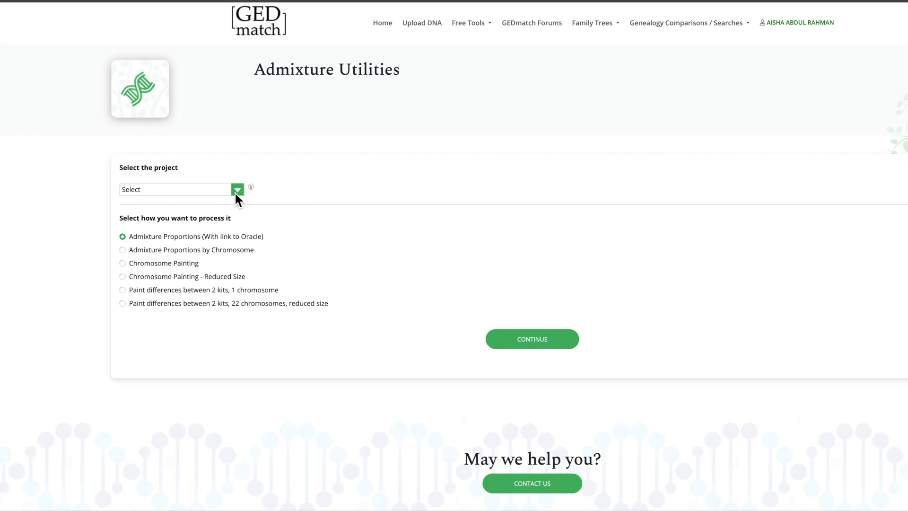
left_click(235, 192)
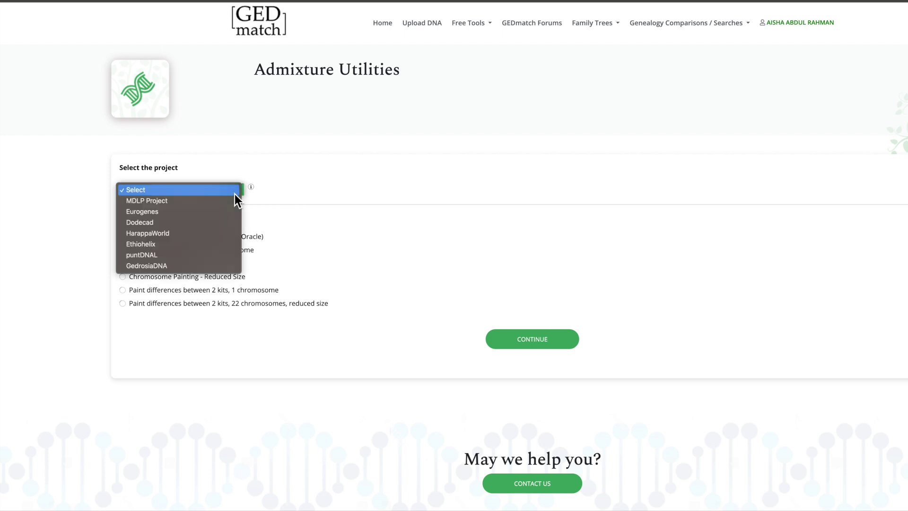
left_click(169, 244)
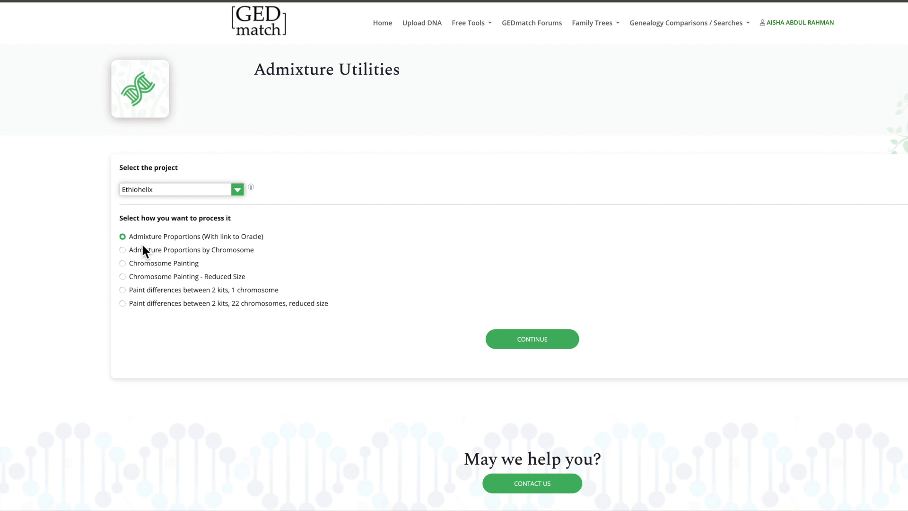
left_click(542, 339)
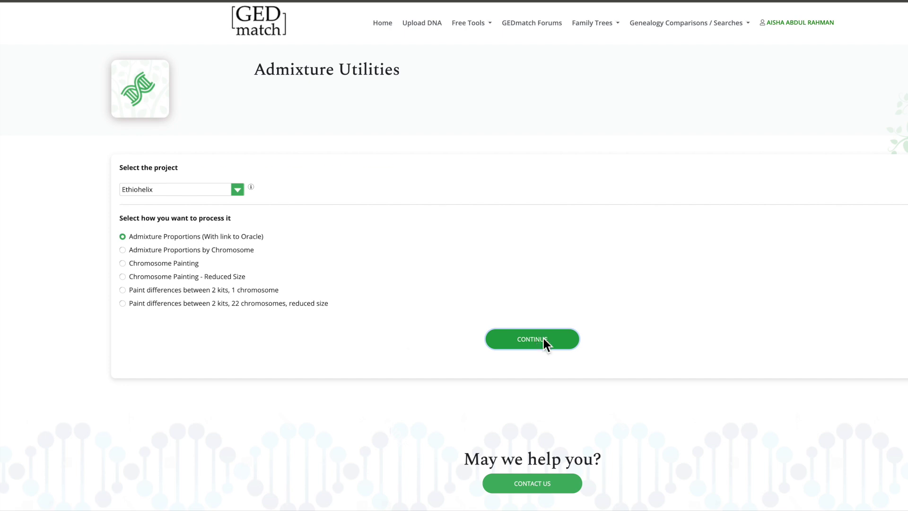
left_click(562, 235)
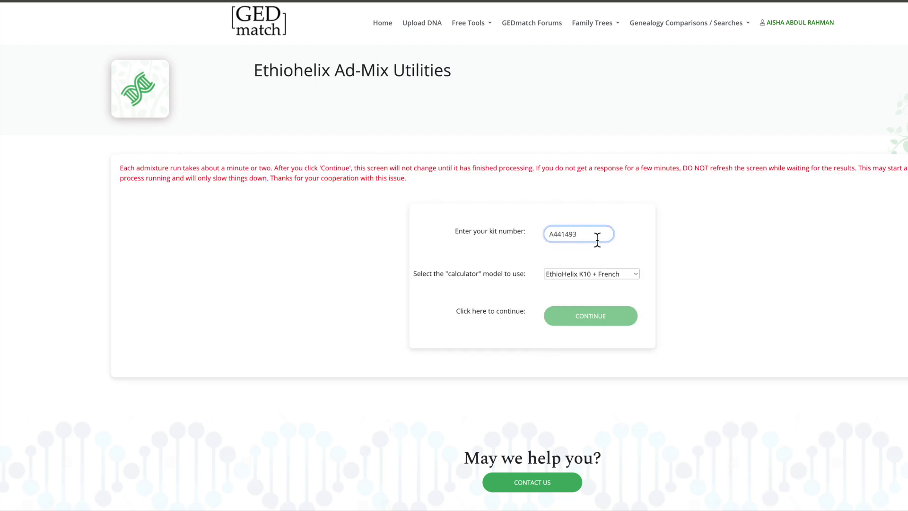
Step: Enter the DNA kit number and choose the EthioHelix K10 Africa Only calculator
left_click(637, 276)
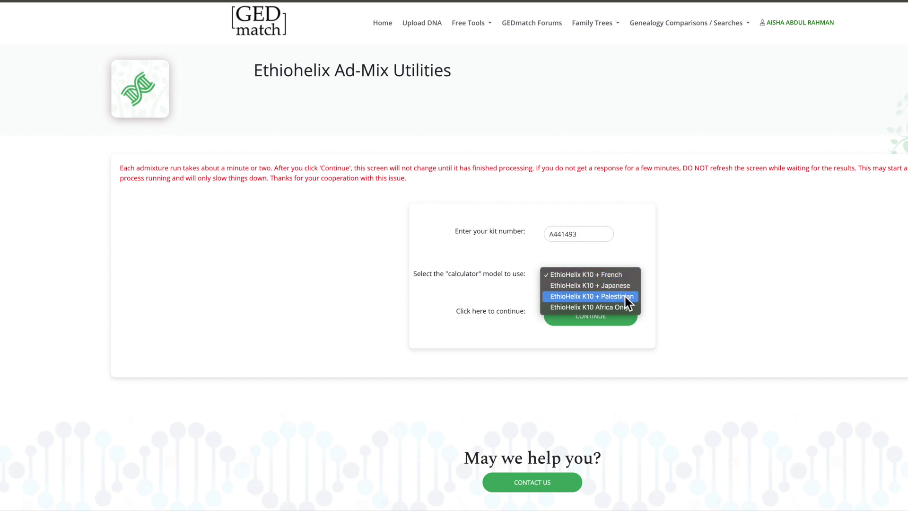
left_click(623, 307)
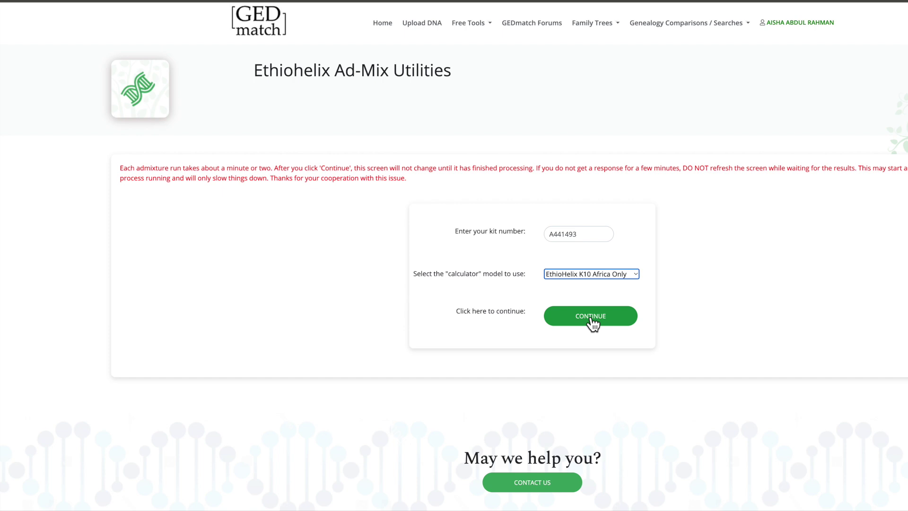
Step: Run EthioHelix K10 Africa Only to get West_Africa 61.39% and North-Africa 15.91%
left_click(593, 324)
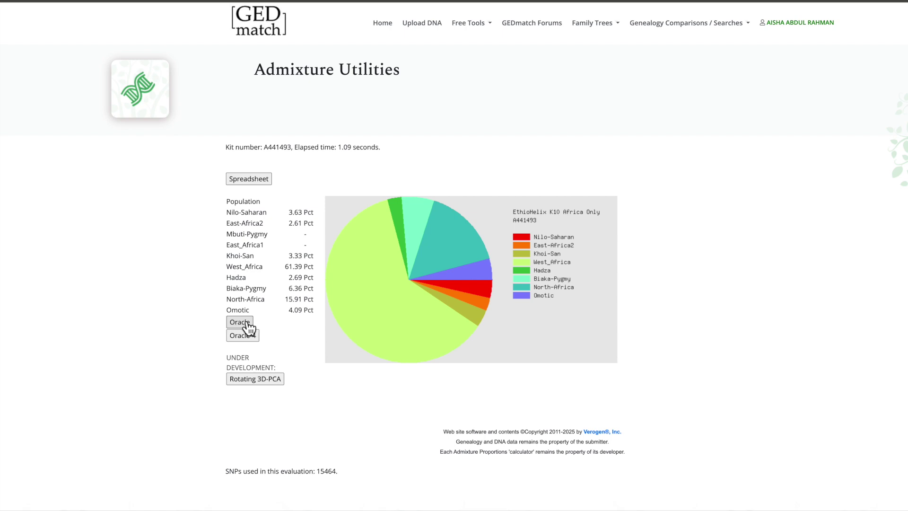
scroll(243, 270, "down", 1)
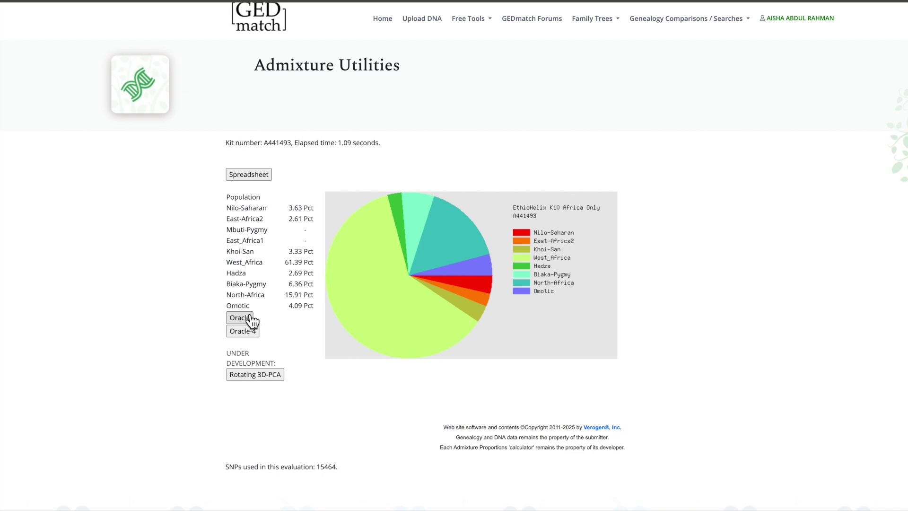
Step: Open the Oracle for the EthioHelix K10 Africa Only results and scroll its population sharing tables
left_click(249, 320)
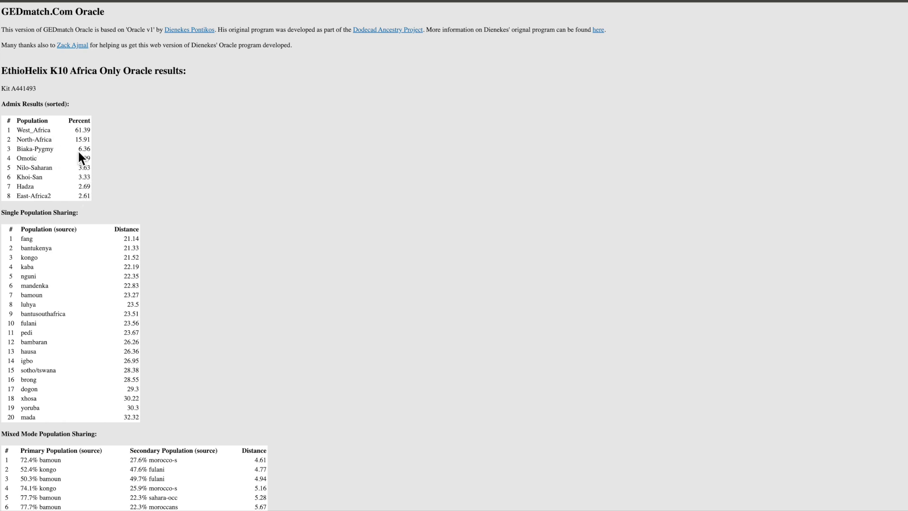
scroll(70, 174, "down", 1)
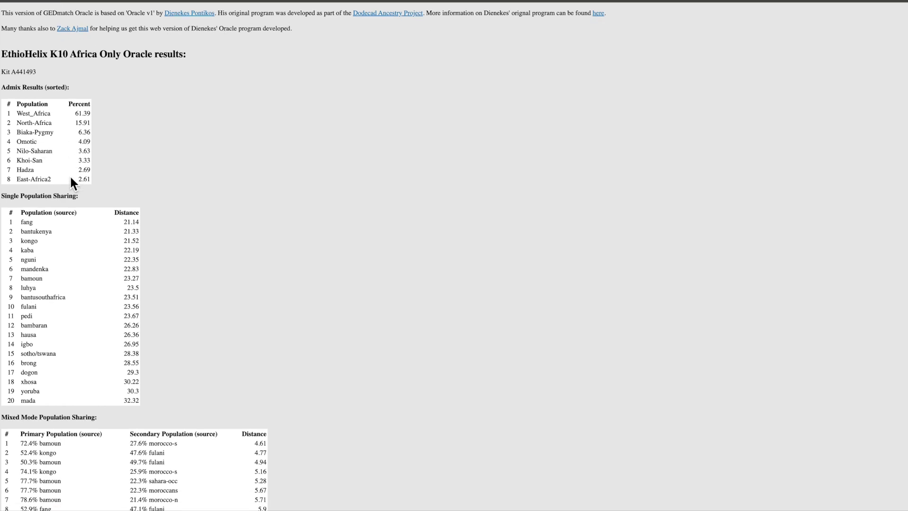
scroll(90, 156, "down", 2)
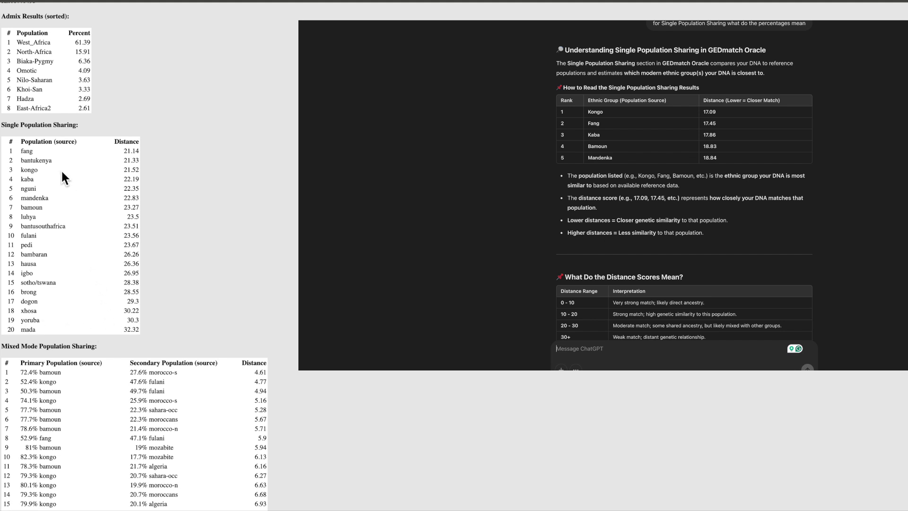
Step: Highlight the fulani entry at 23.56 in row 10 of the Single Population Sharing table
double_click(25, 238)
left_click(37, 241)
double_click(23, 237)
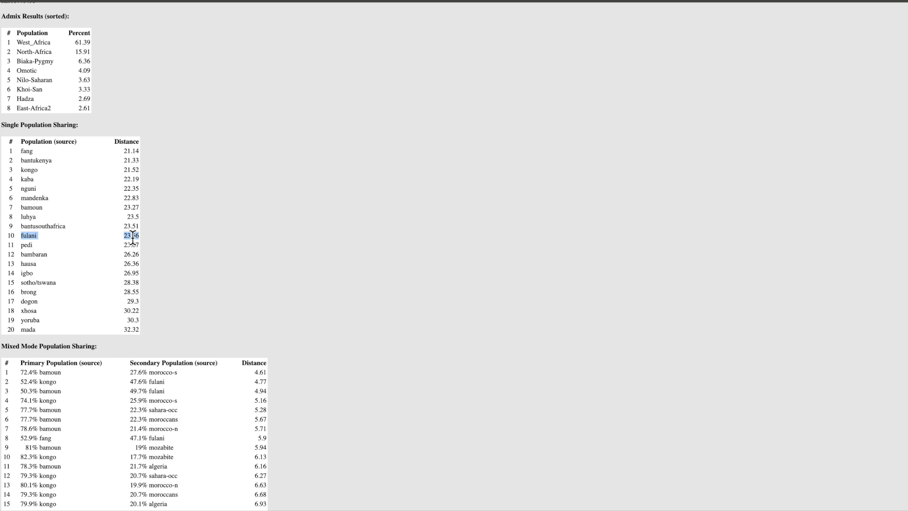
Step: Exit full screen, resize the browser shorter and wider, and show the Mixed Mode table
scroll(133, 238, "down", 1)
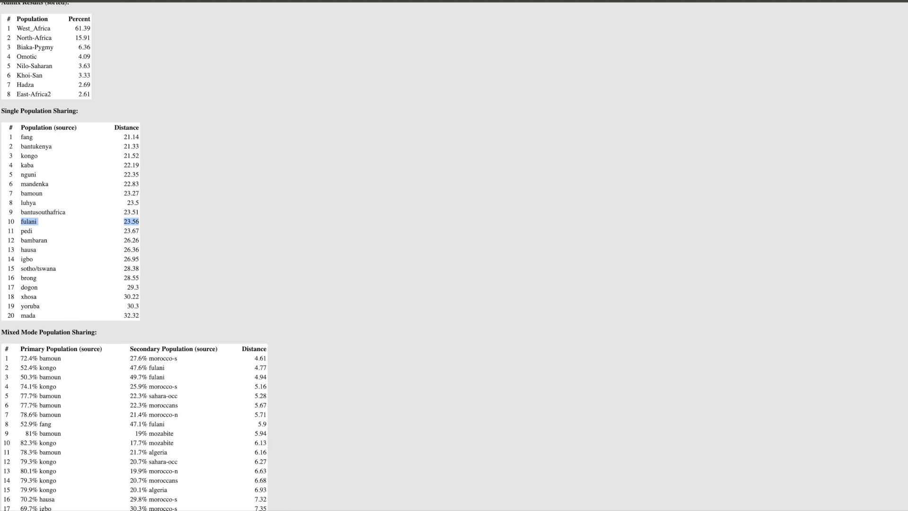
mouse_move(276, 1)
key("ctrl+super+f")
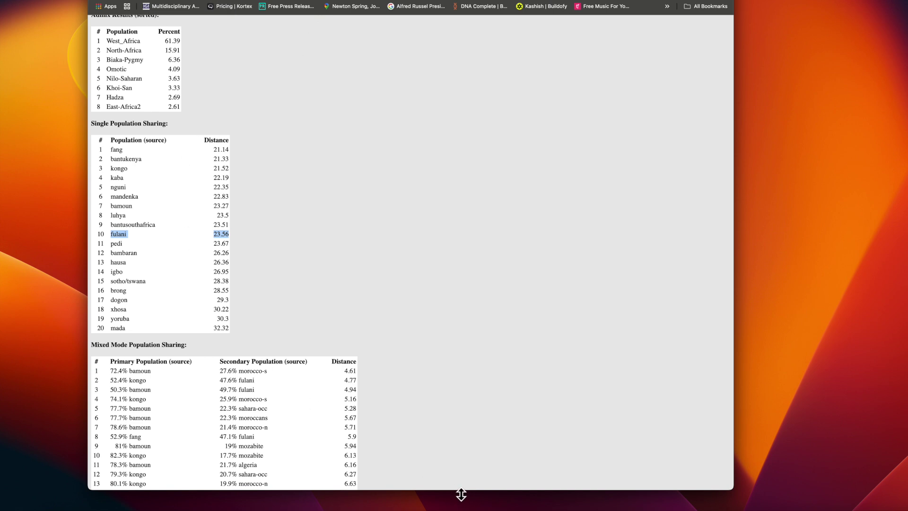
left_click_drag(461, 492, 452, 458)
left_click_drag(87, 232, 17, 233)
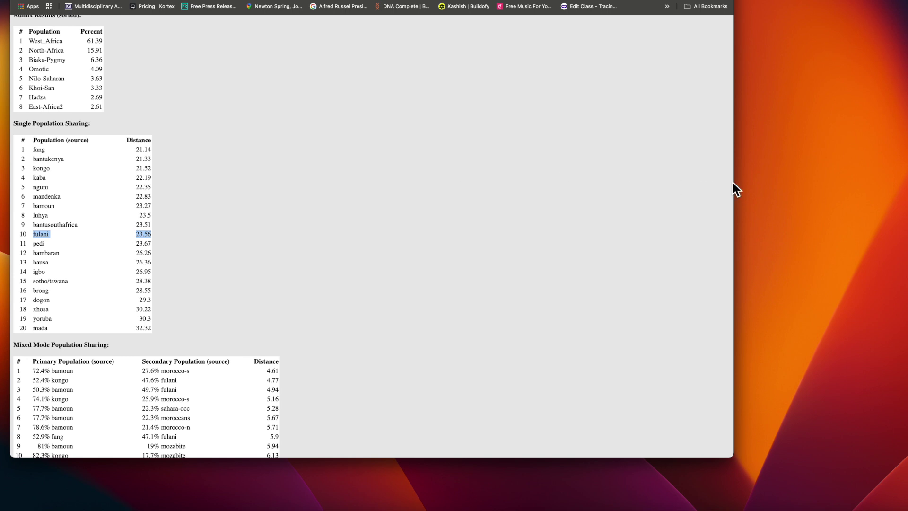
left_click_drag(734, 184, 907, 189)
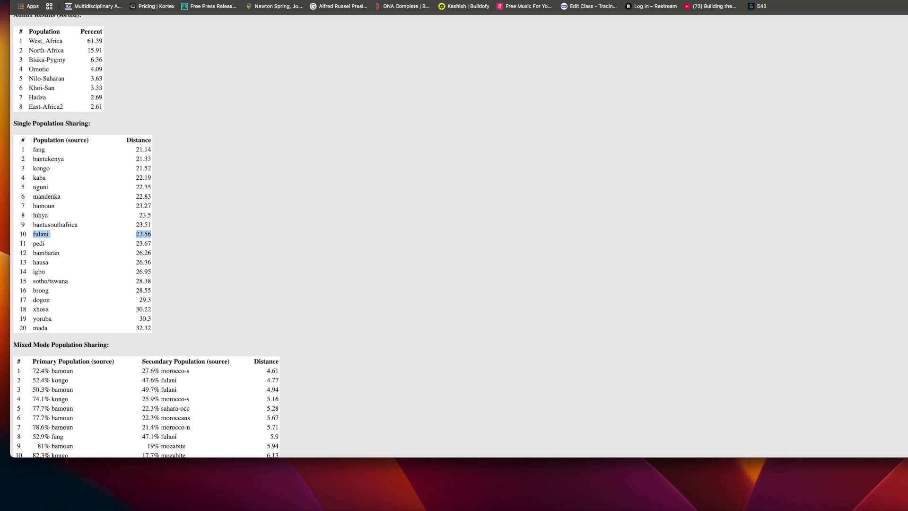
scroll(405, 286, "down", 5)
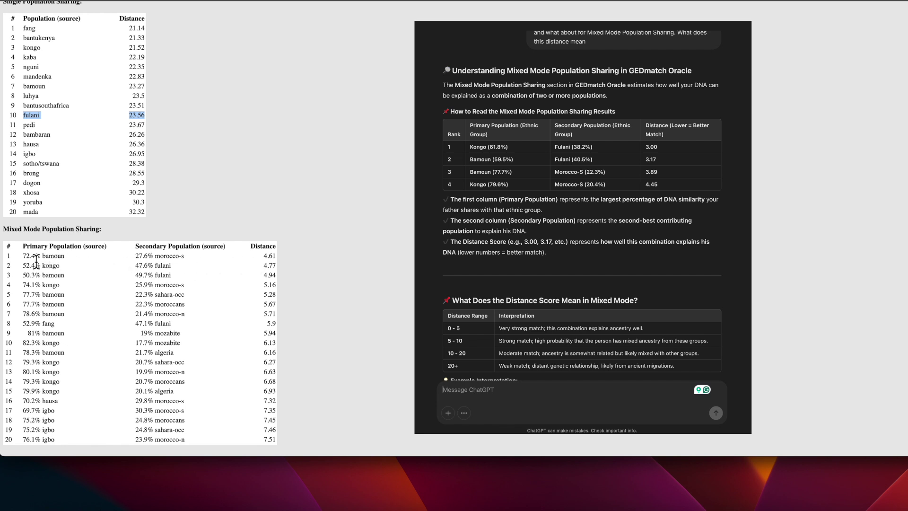
Step: Select the top Mixed Mode match: 72.4% bamoun with 27.6% morocco-s
left_click_drag(278, 256, 41, 260)
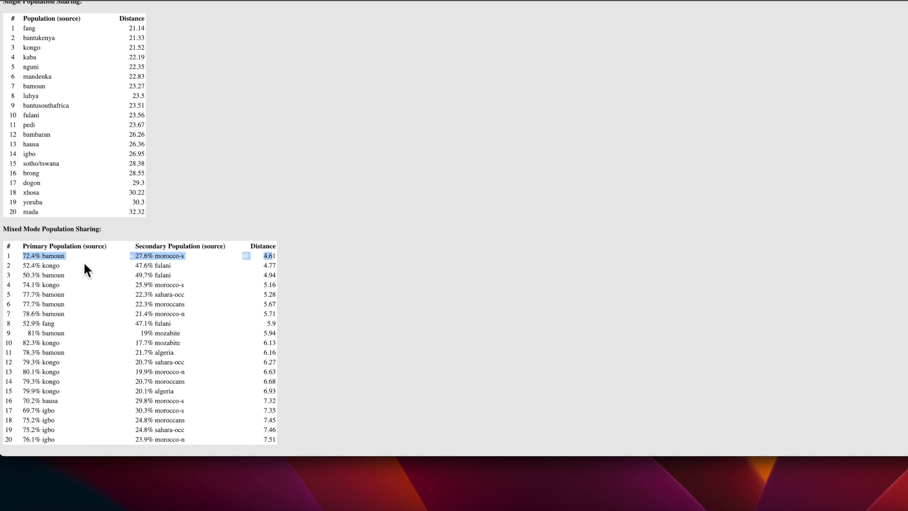
Step: Clear the table selection and return to the Admixture Utilities tab with the pie chart
left_click(62, 260)
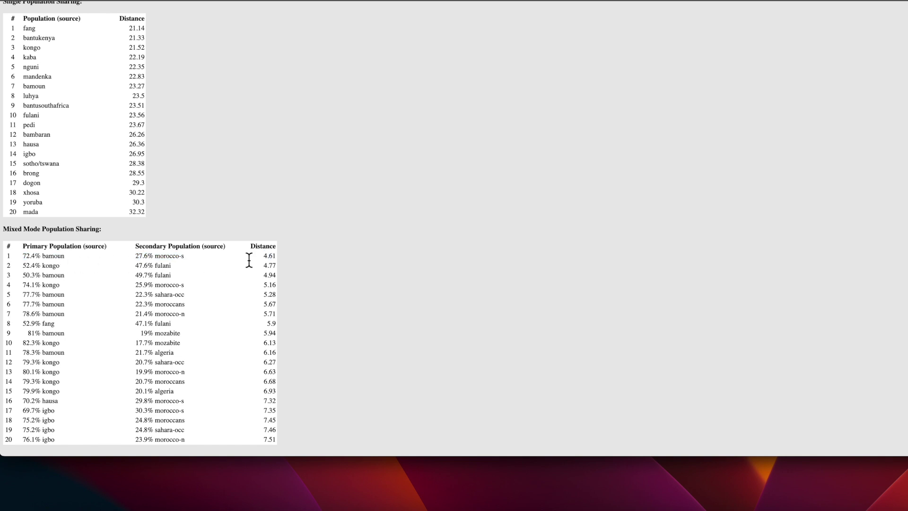
scroll(167, 279, "down", 1)
scroll(178, 411, "up", 5)
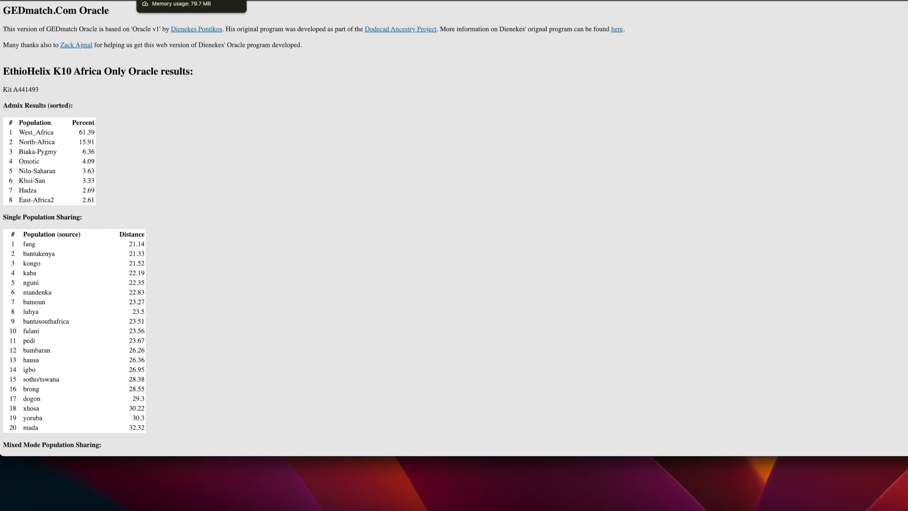
left_click(71, 0)
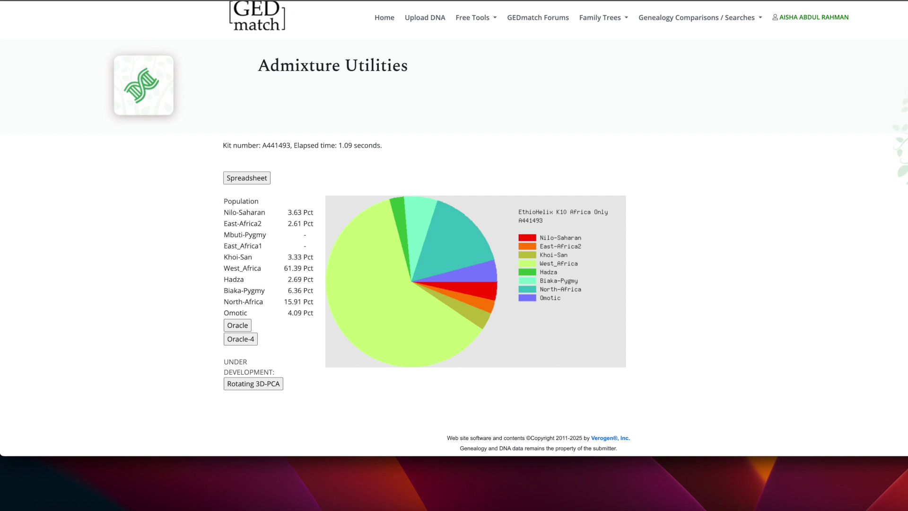
Step: Run the 4-Ancestors Oracle, review its one- to four-population approximations, then switch to the ancestry spreadsheet
left_click(242, 339)
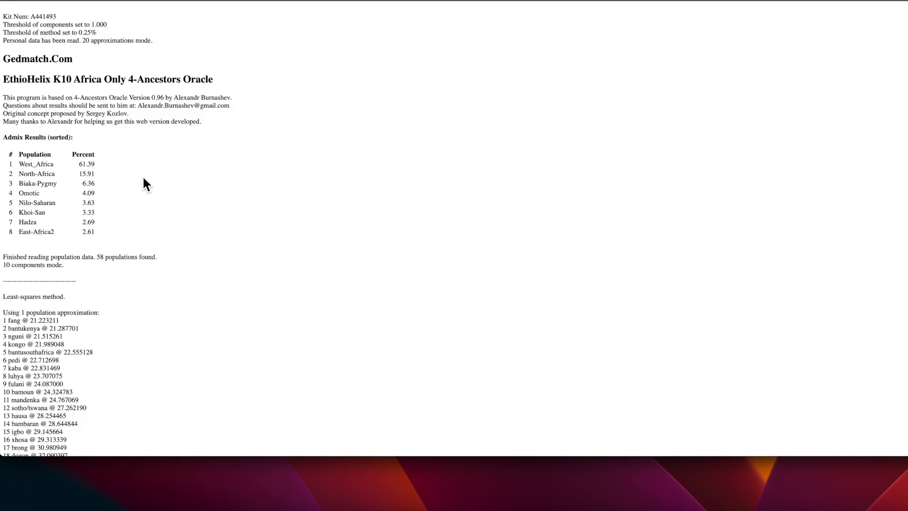
scroll(107, 166, "down", 5)
scroll(106, 164, "down", 1)
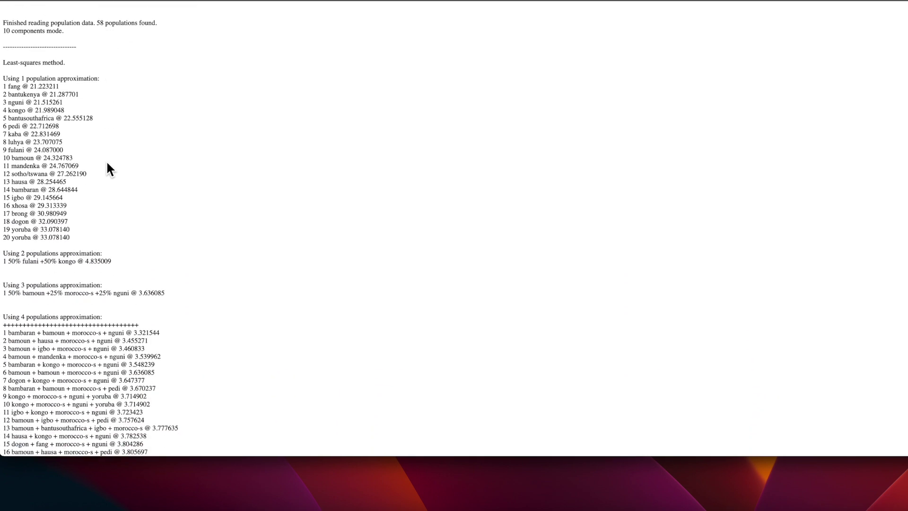
scroll(53, 174, "down", 1)
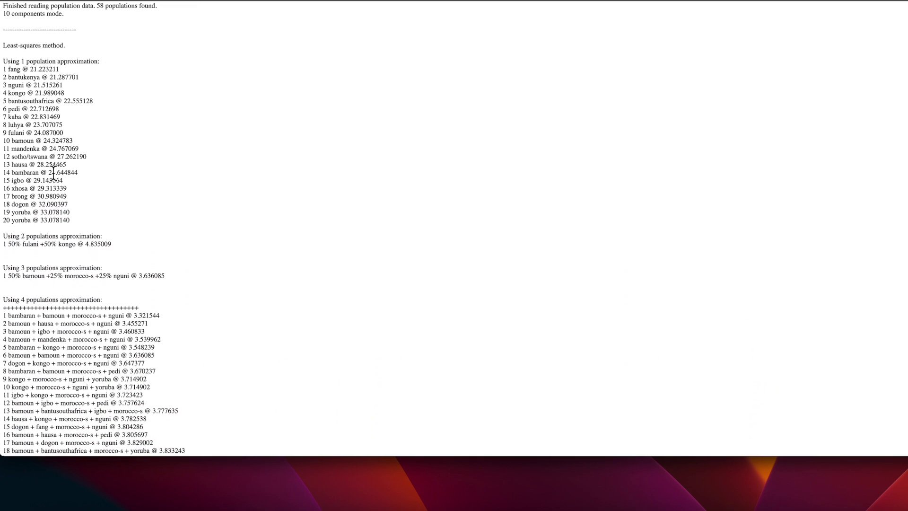
scroll(46, 171, "down", 2)
scroll(46, 171, "down", 1)
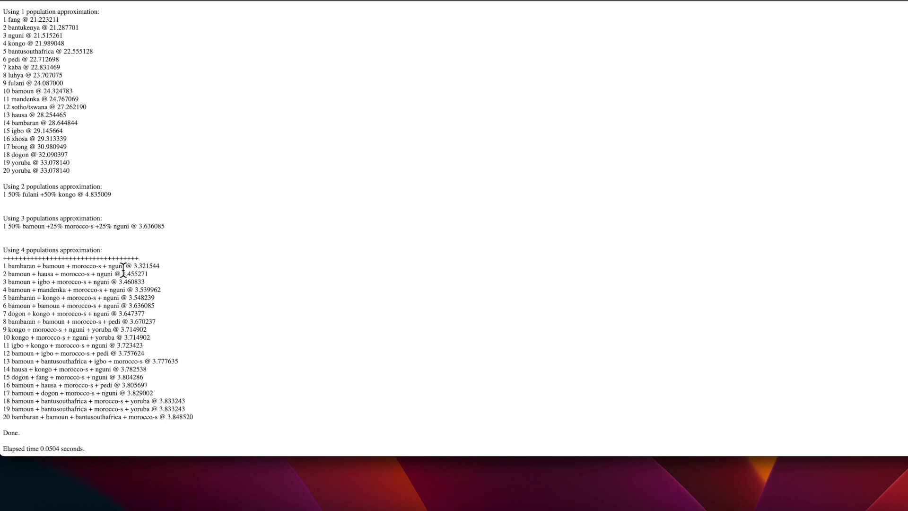
scroll(123, 270, "up", 3)
scroll(123, 270, "up", 5)
scroll(123, 270, "up", 2)
scroll(123, 269, "down", 10)
scroll(123, 268, "up", 10)
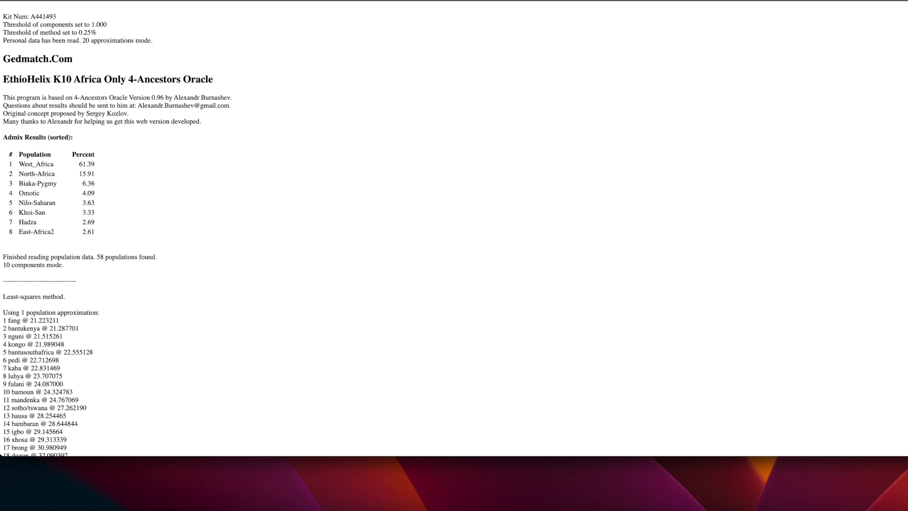
left_click(355, 0)
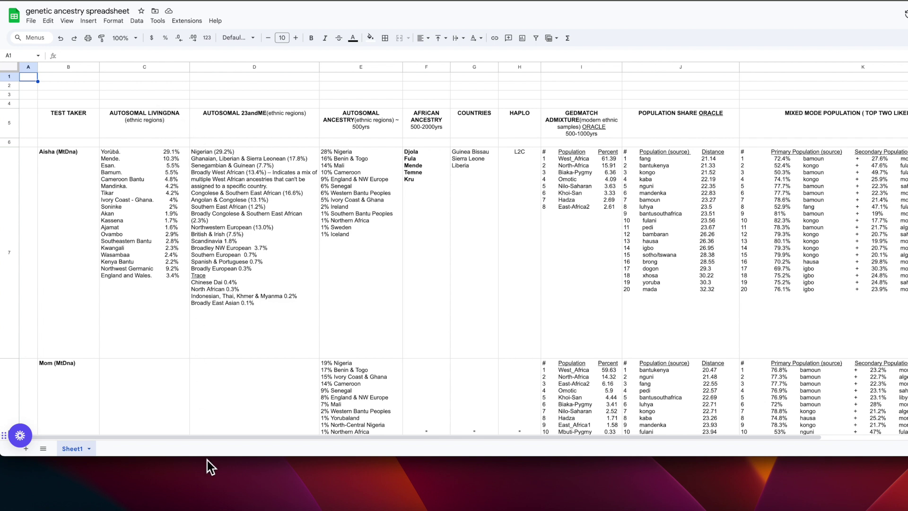
Step: Make the browser window taller so more rows of the ancestry spreadsheet show, such as Djola, Fula and Mende
left_click_drag(208, 461, 213, 487)
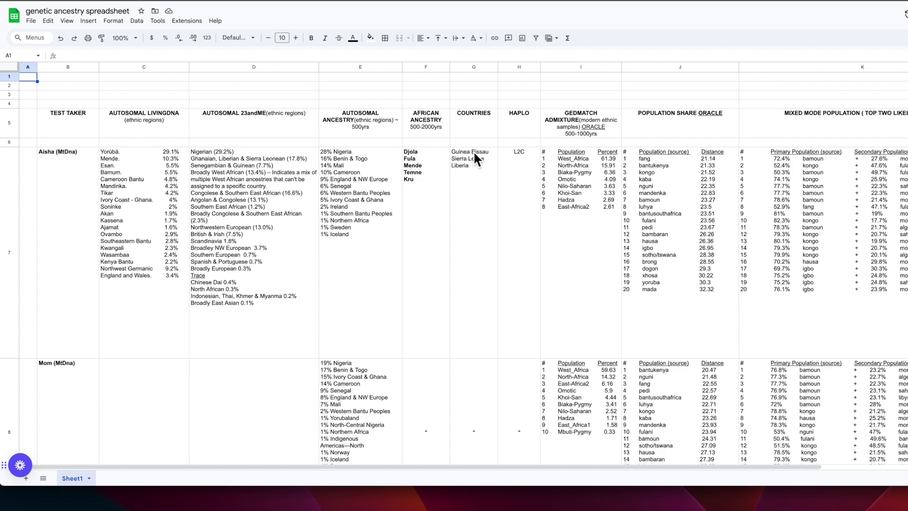
scroll(475, 154, "right", 1)
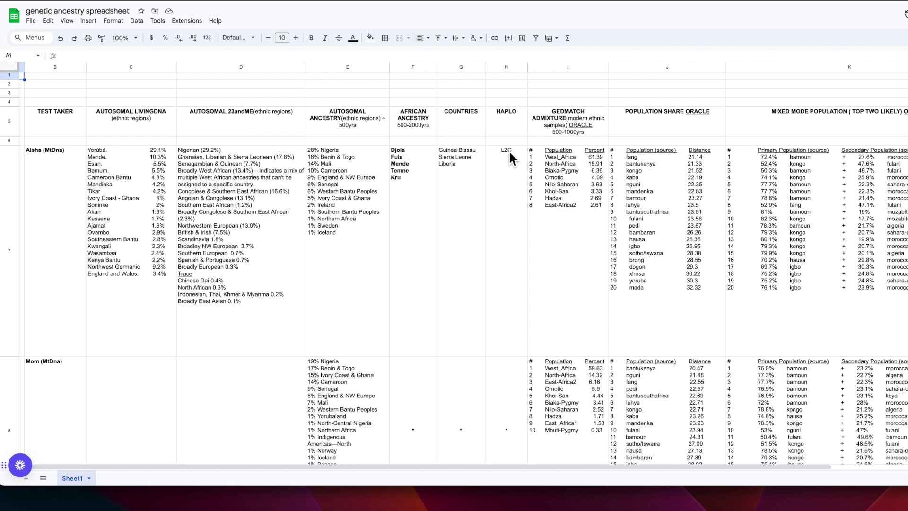
scroll(509, 150, "right", 3)
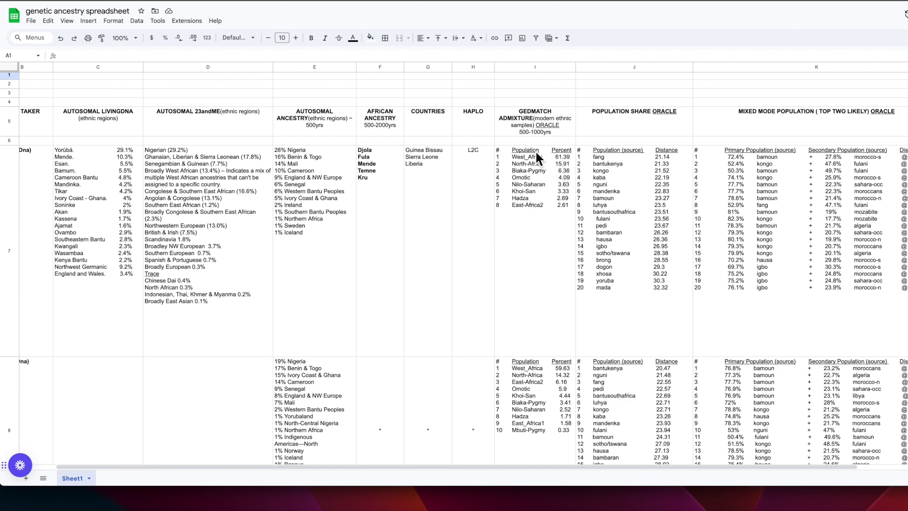
scroll(537, 191, "right", 3)
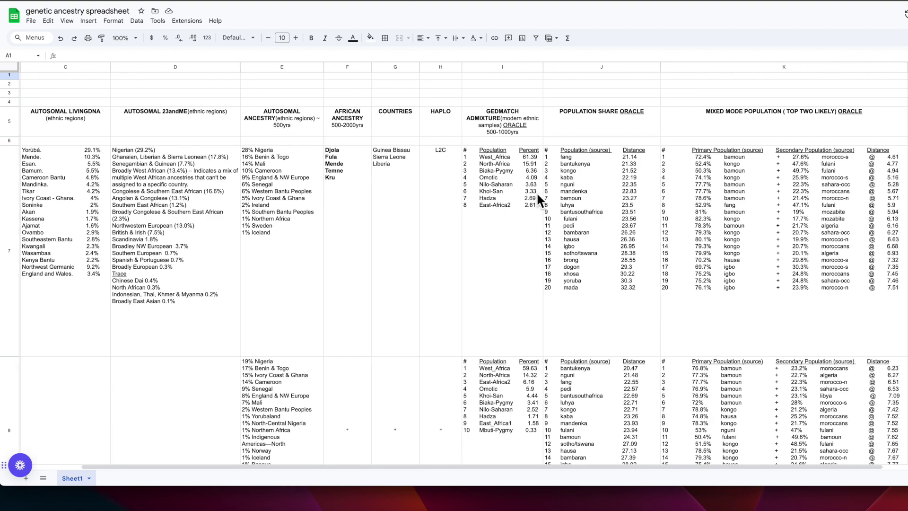
scroll(509, 188, "right", 5)
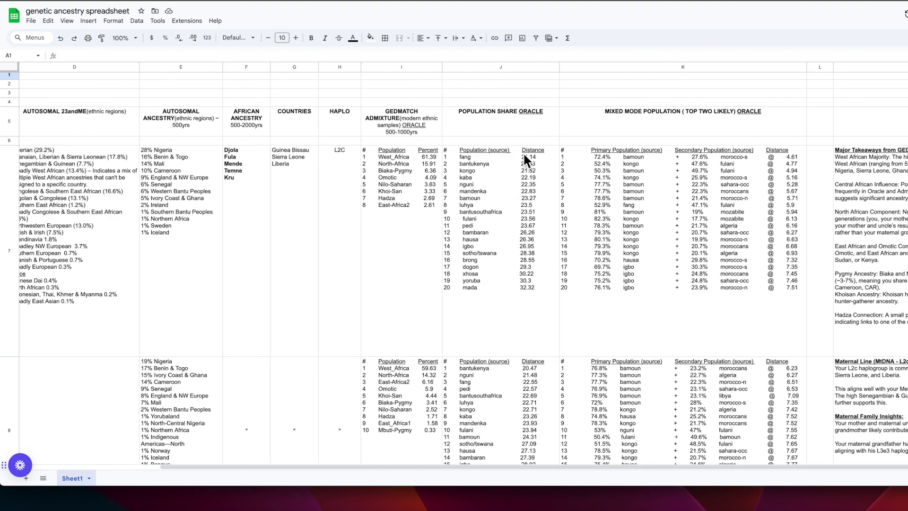
scroll(614, 168, "right", 1)
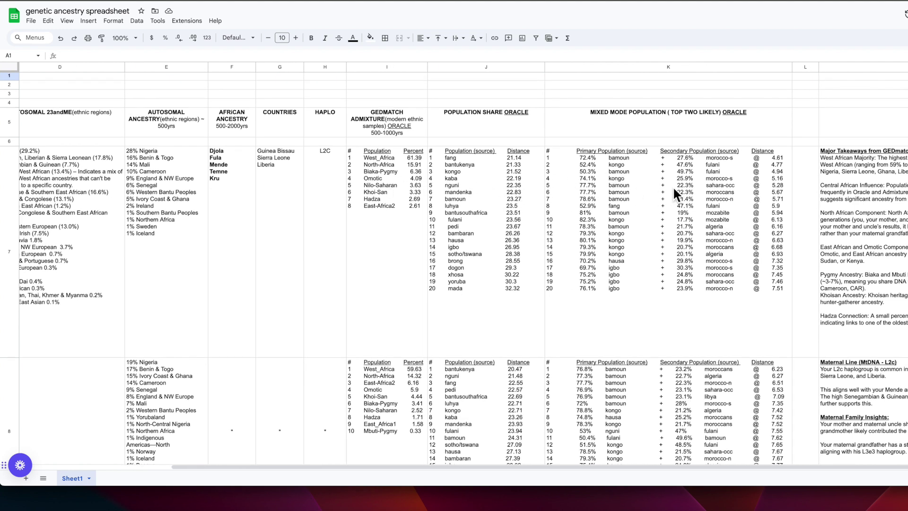
scroll(673, 187, "right", 5)
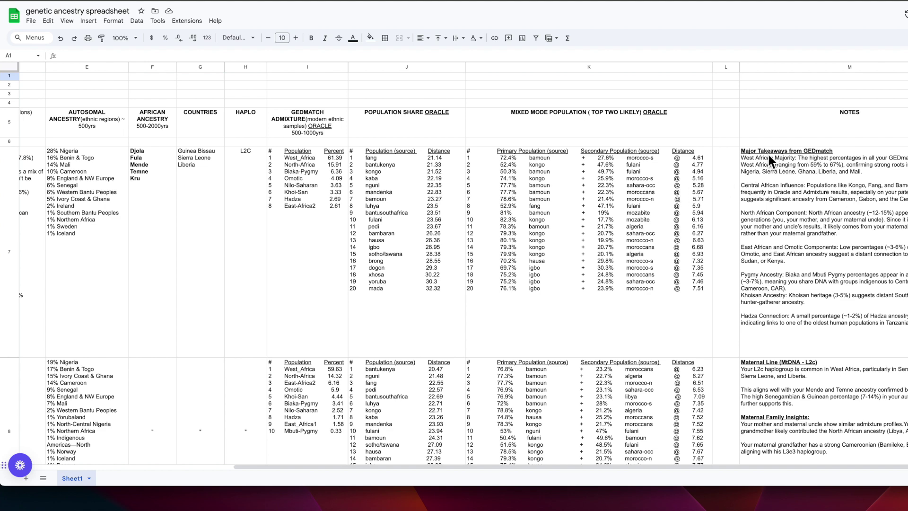
scroll(447, 272, "left", 15)
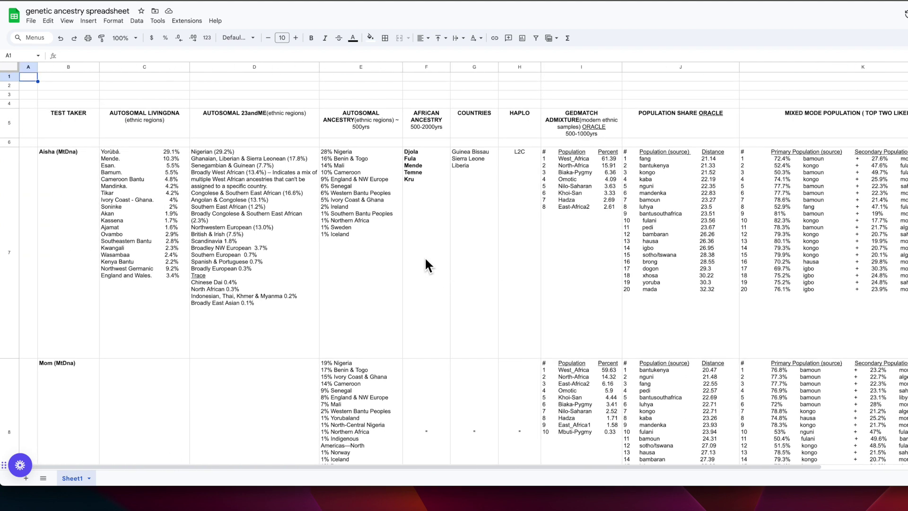
Step: Scroll the ancestry sheet down to the Lissongo and Igbo rows below the Bamileke results
scroll(426, 257, "down", 3)
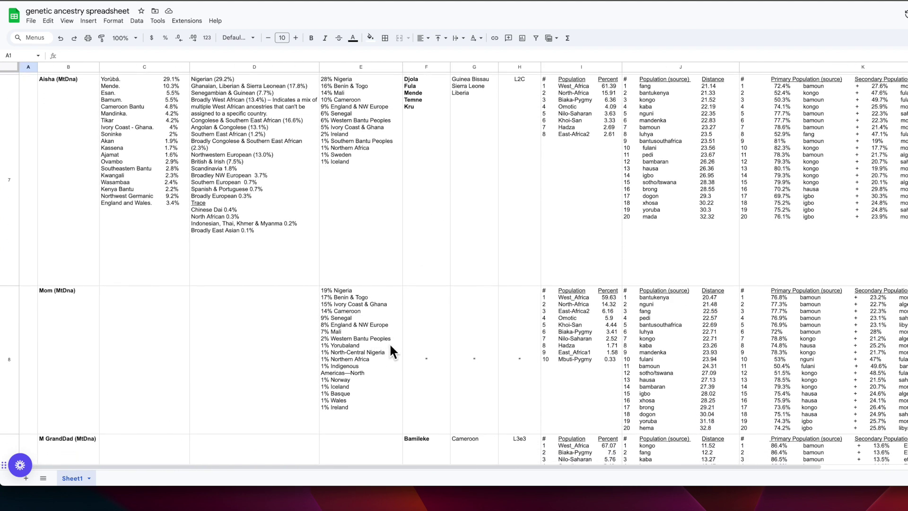
scroll(383, 305, "up", 1)
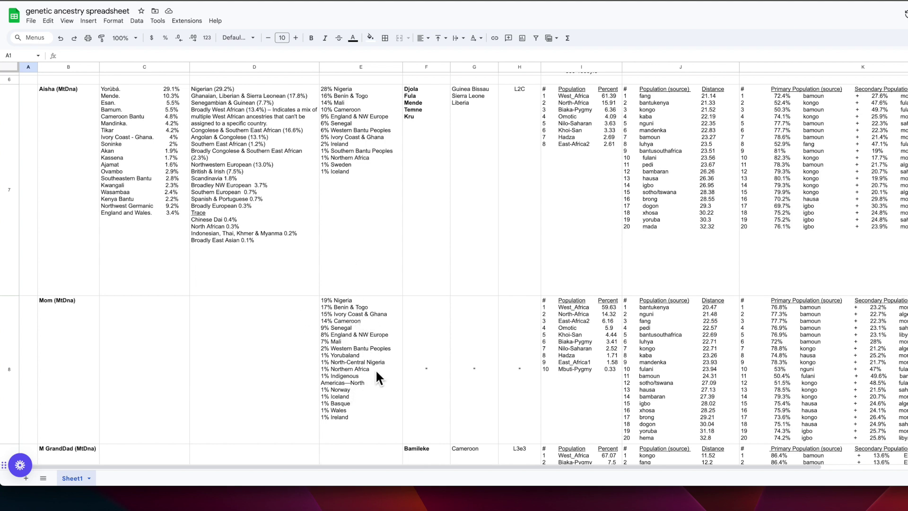
scroll(606, 334, "right", 10)
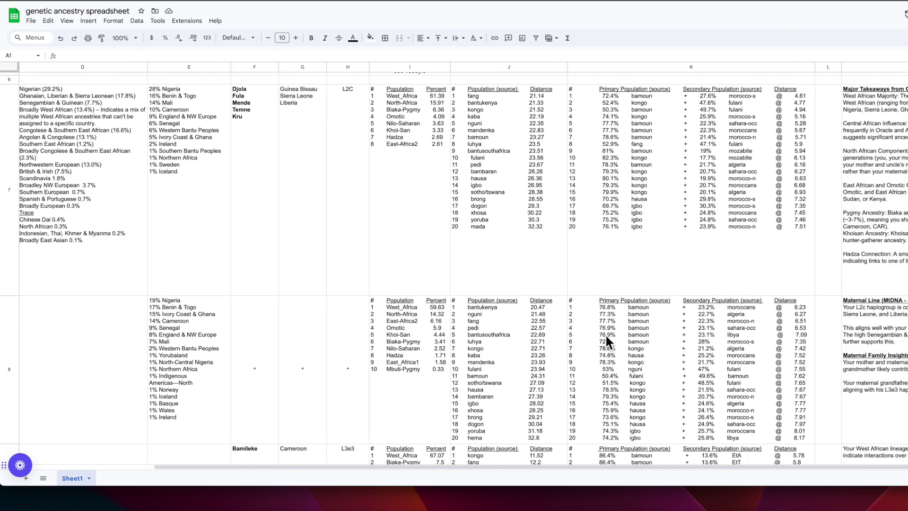
scroll(605, 336, "right", 1)
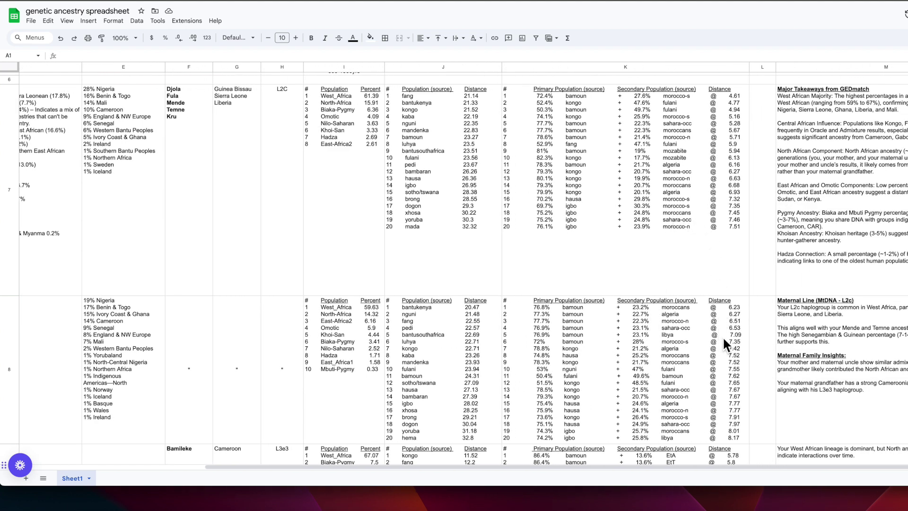
scroll(430, 348, "down", 5)
scroll(428, 343, "down", 2)
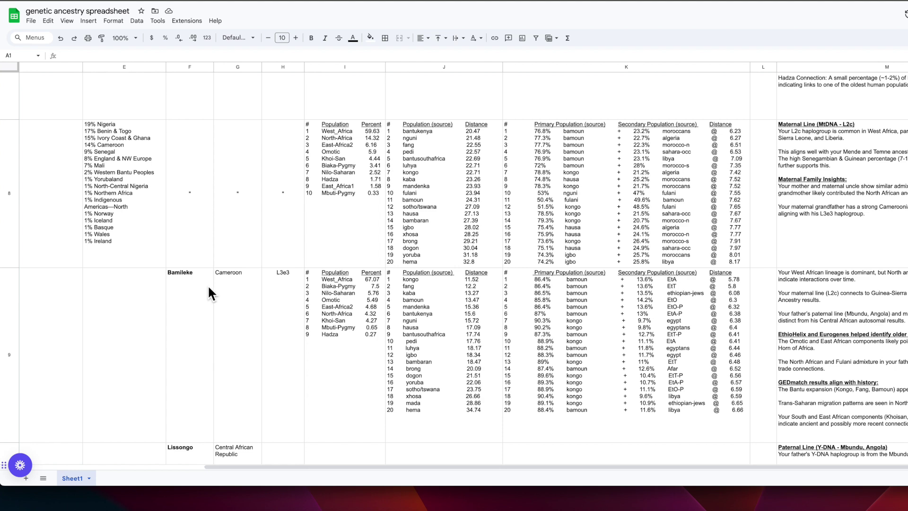
scroll(263, 289, "left", 5)
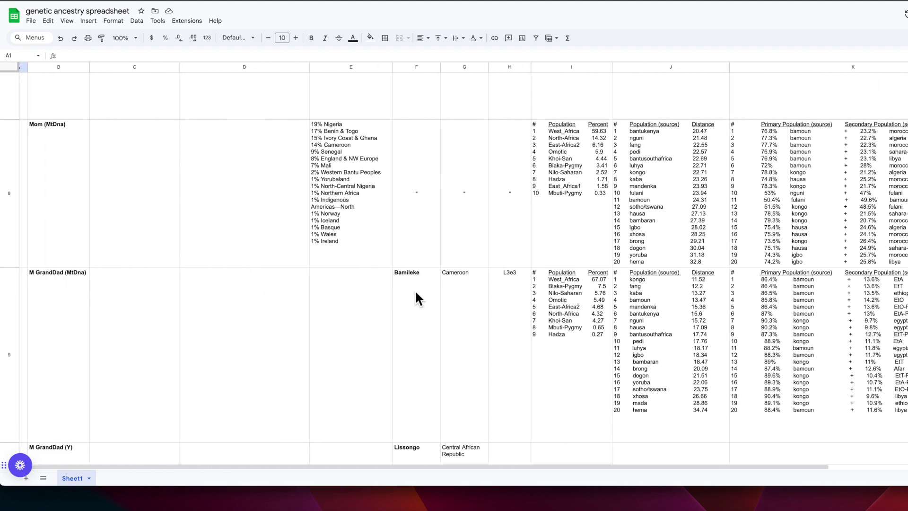
scroll(445, 293, "right", 2)
scroll(369, 298, "right", 3)
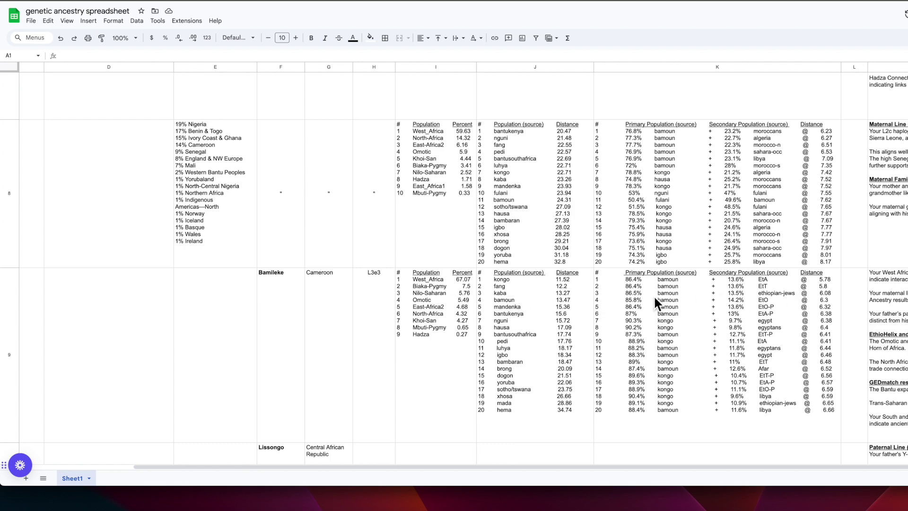
scroll(656, 300, "down", 1)
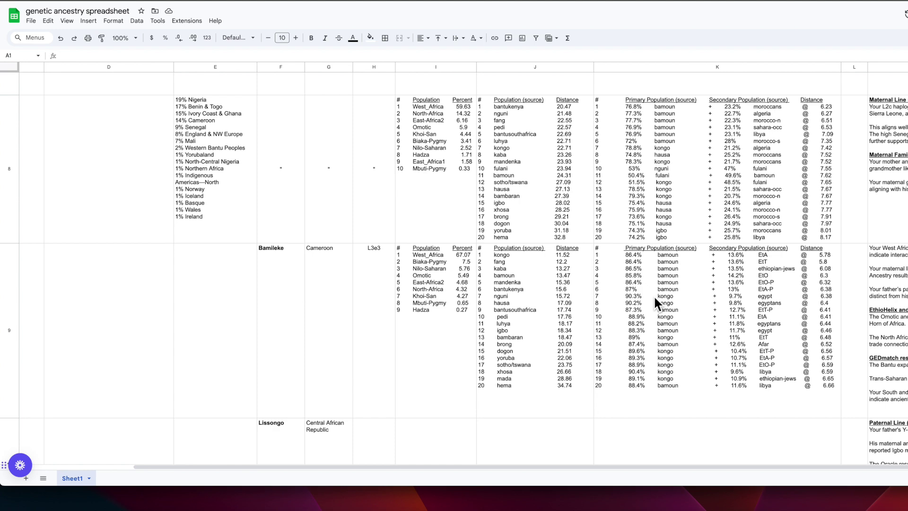
scroll(655, 297, "down", 5)
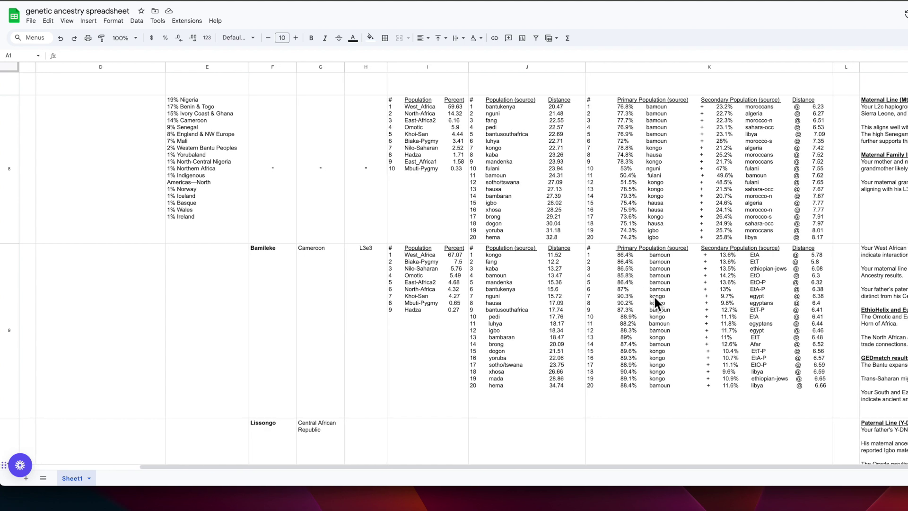
scroll(658, 304, "down", 2)
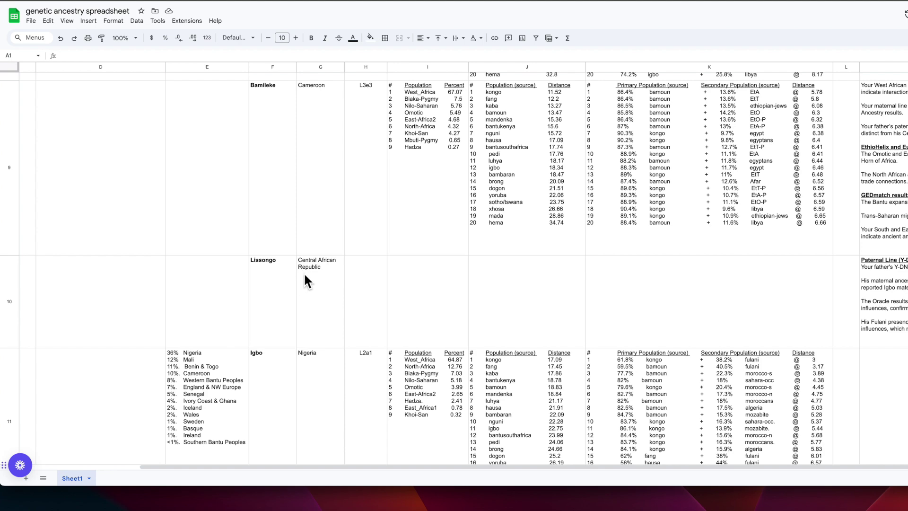
Step: Review the Igbo and Mbundu rows, then scroll back up to the headers and the Guinea Bissau L2C row
scroll(295, 267, "left", 5)
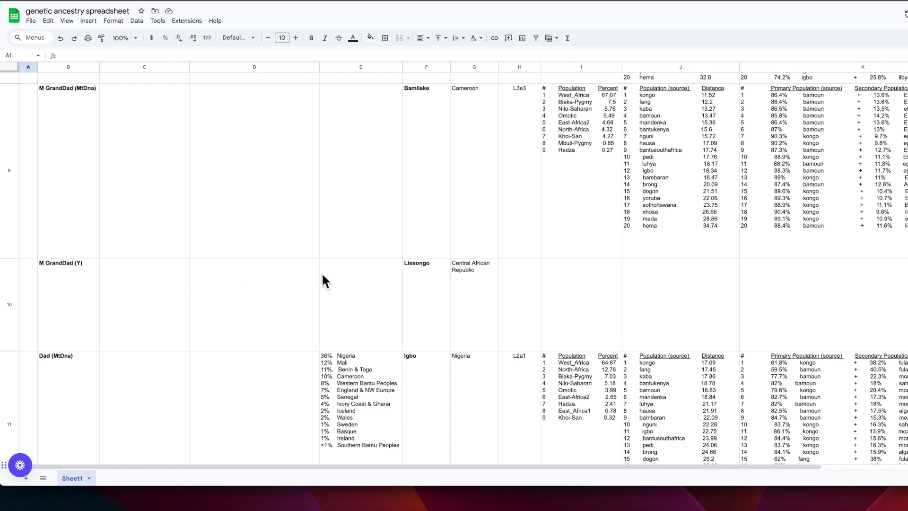
scroll(461, 277, "down", 1)
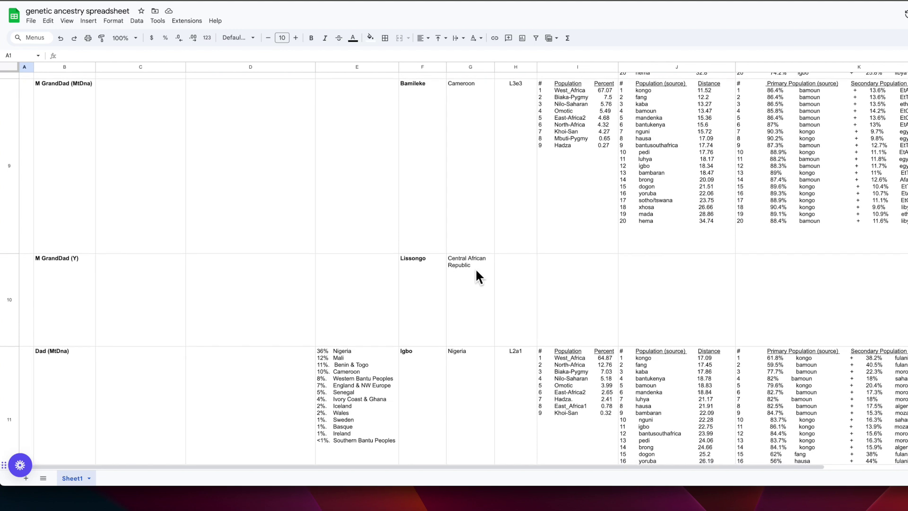
scroll(478, 269, "down", 5)
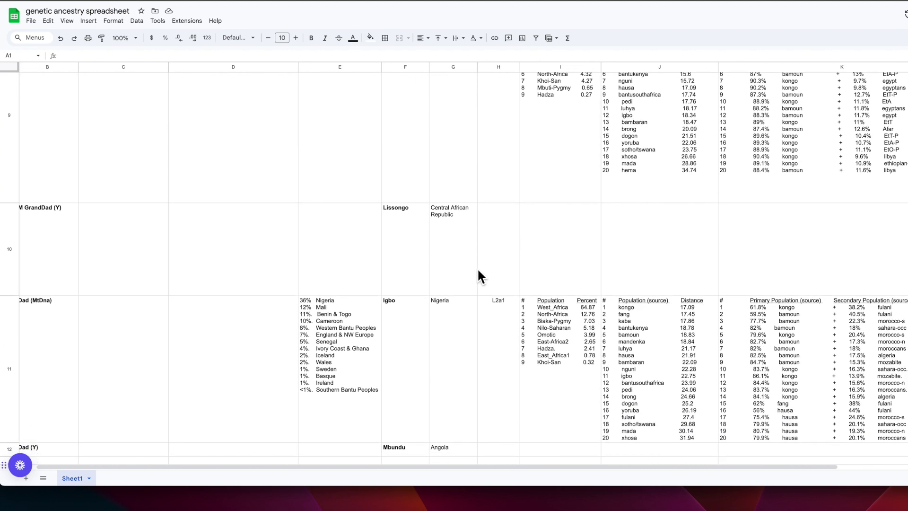
scroll(477, 267, "down", 2)
scroll(478, 267, "right", 3)
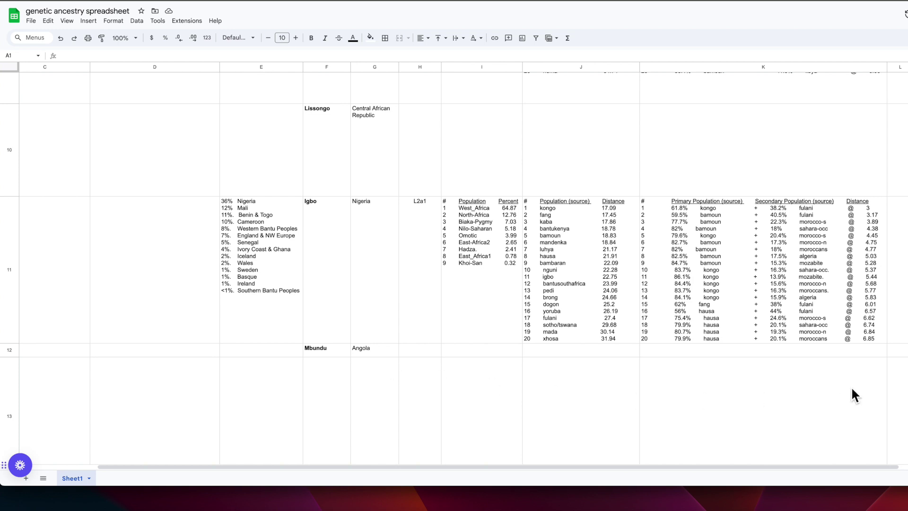
scroll(387, 359, "down", 1)
scroll(388, 363, "down", 5)
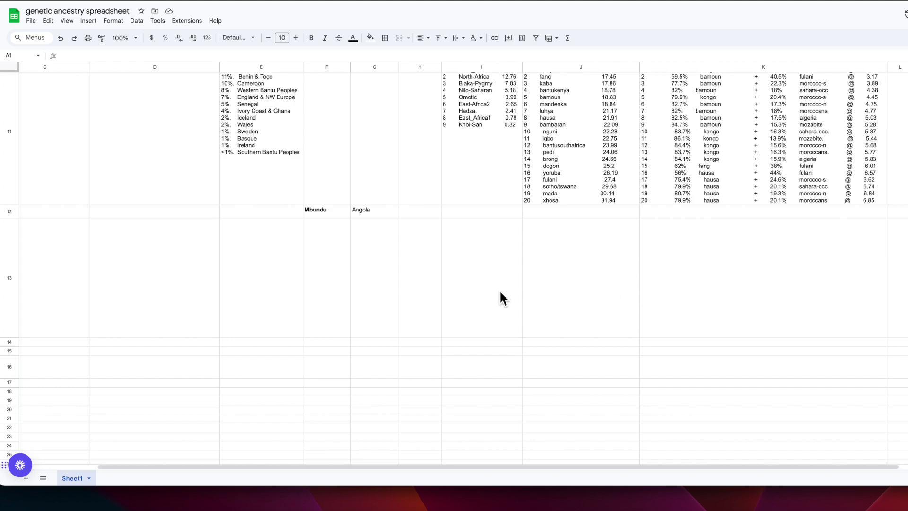
scroll(500, 290, "up", 3)
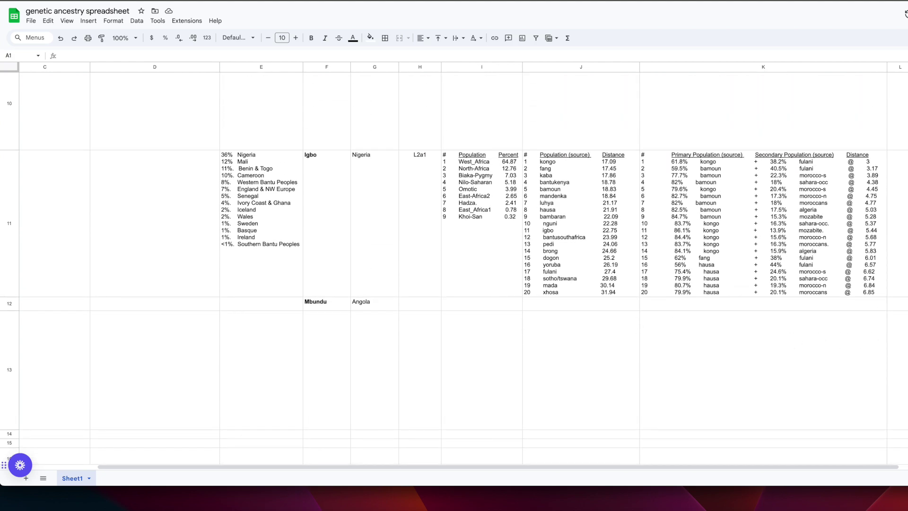
scroll(889, 355, "right", 3)
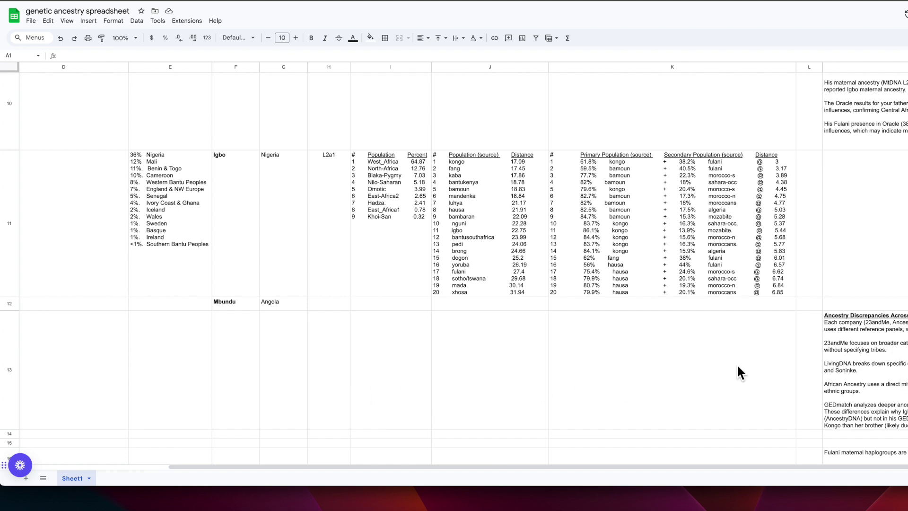
scroll(738, 367, "up", 1)
scroll(738, 364, "right", 2)
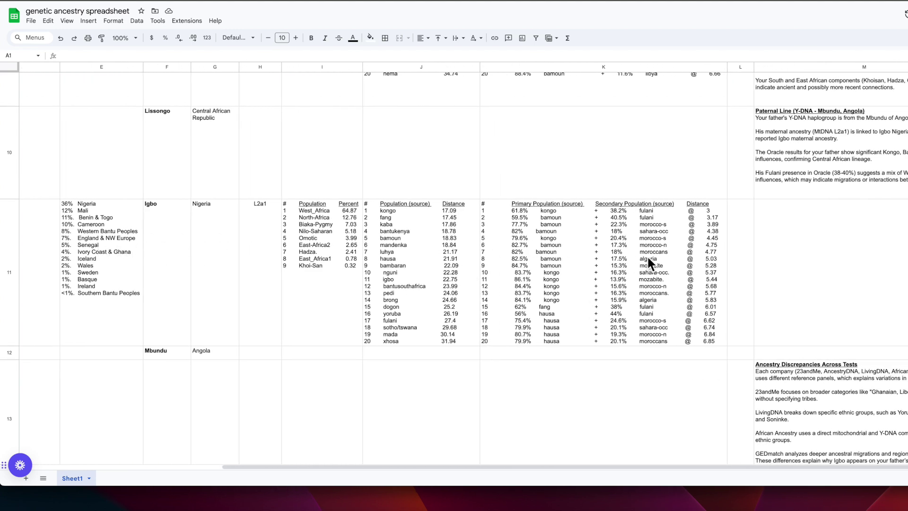
scroll(696, 259, "up", 10)
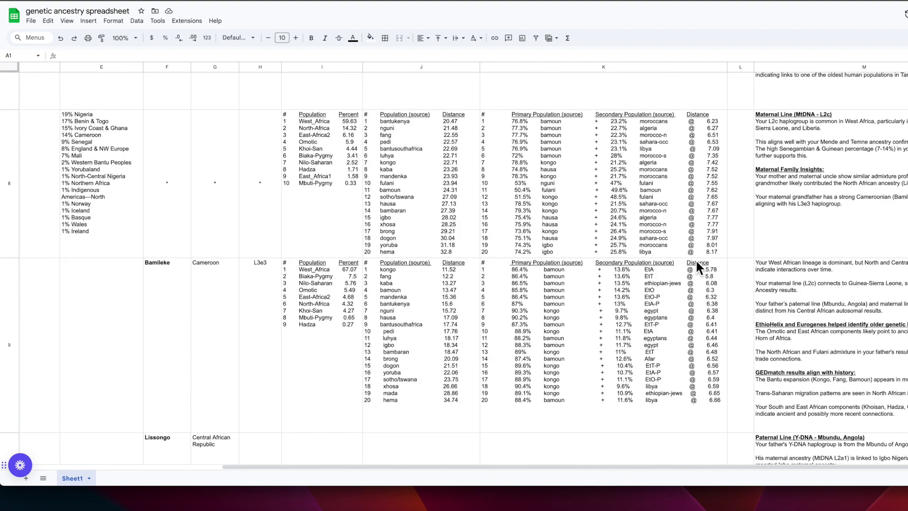
scroll(697, 259, "up", 5)
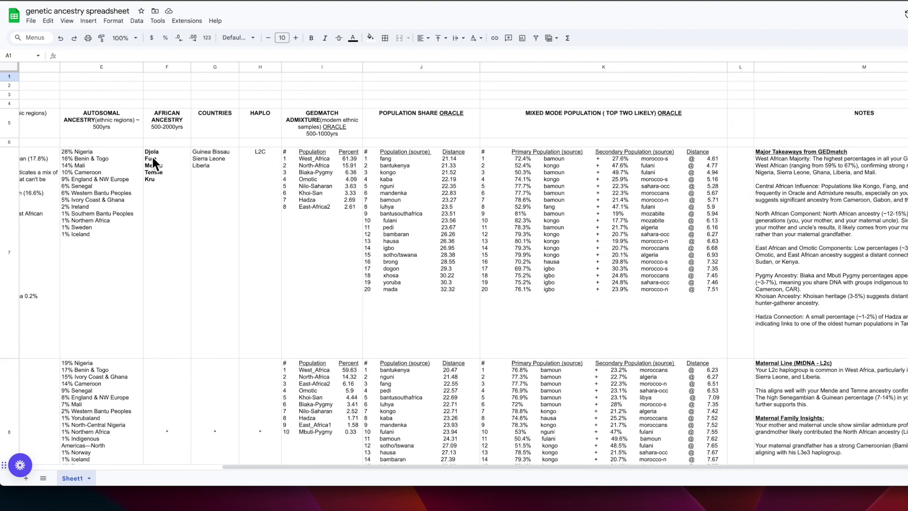
Step: Scroll across to the NOTES column and down to the Cameroon and Central African Republic rows
scroll(161, 199, "down", 10)
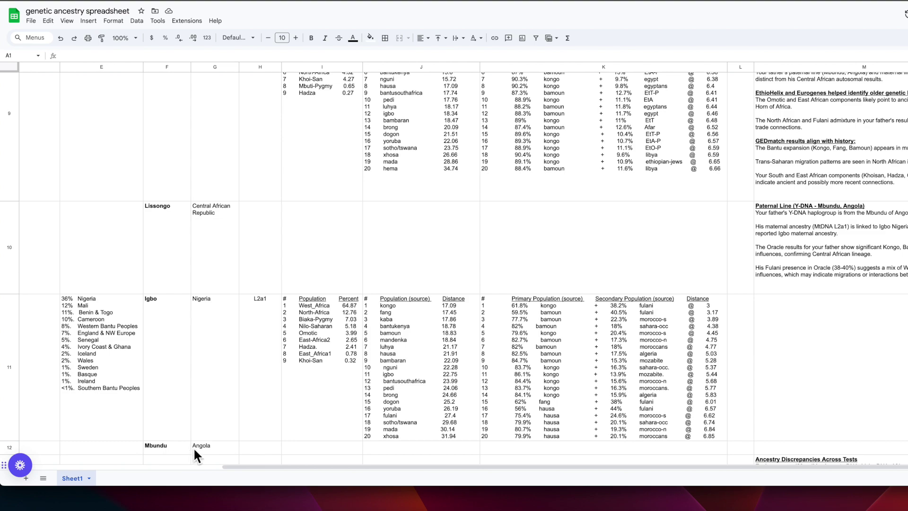
scroll(397, 326, "up", 10)
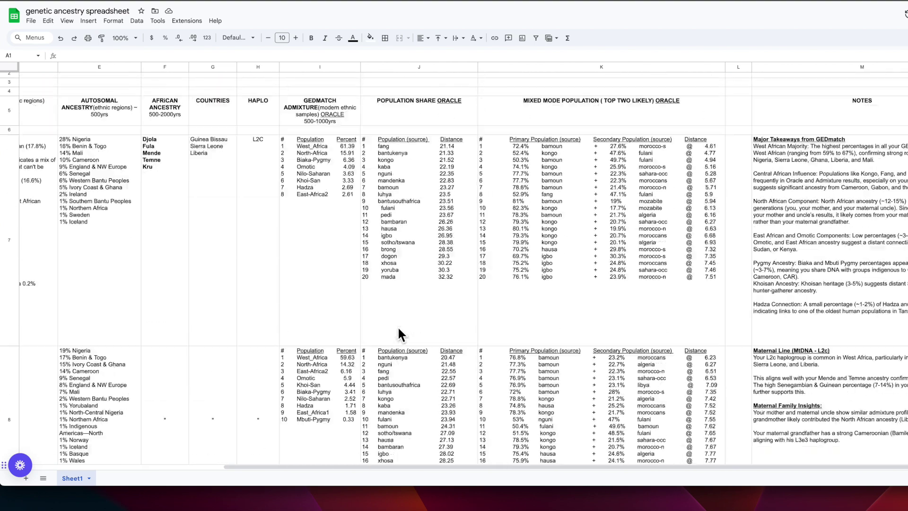
scroll(638, 264, "right", 1)
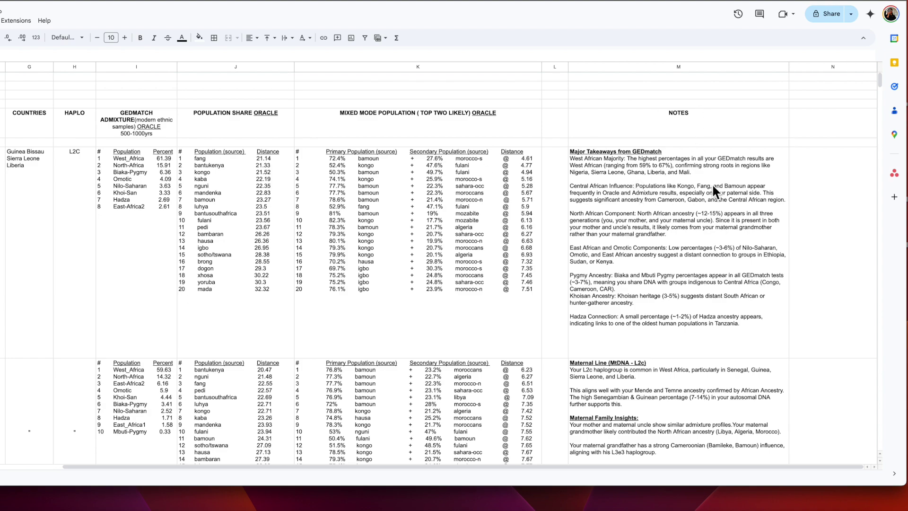
scroll(251, 289, "down", 10)
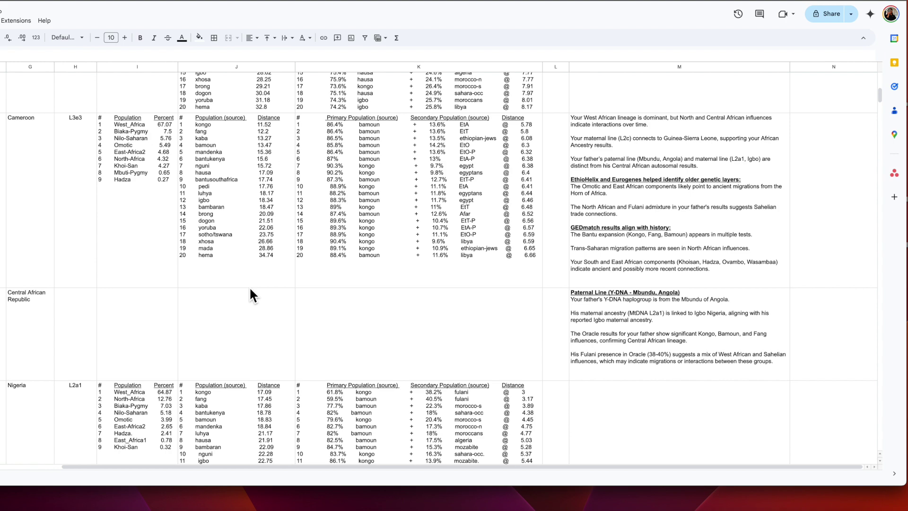
Step: Scroll up to the header row and the Guinea Bissau notes on the 59% to 67% West African majority
scroll(239, 281, "up", 1)
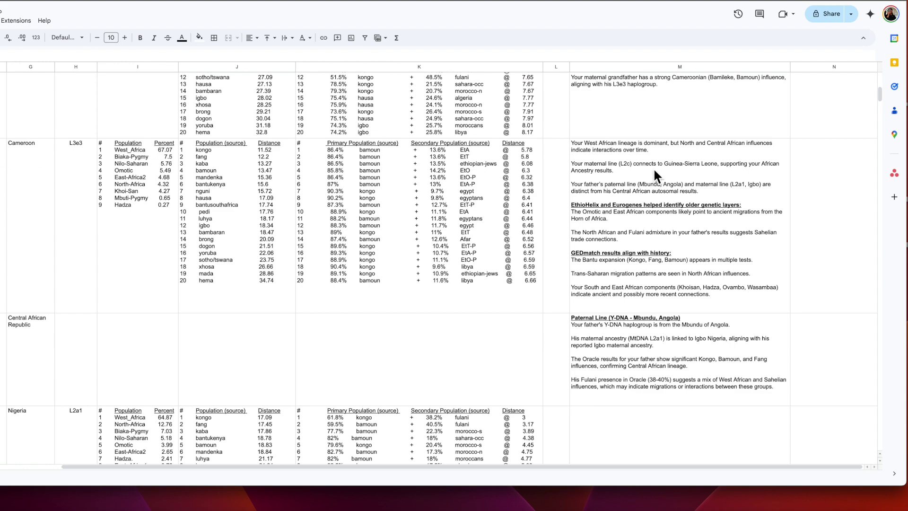
scroll(652, 168, "up", 6)
scroll(93, 297, "up", 1)
scroll(145, 348, "up", 5)
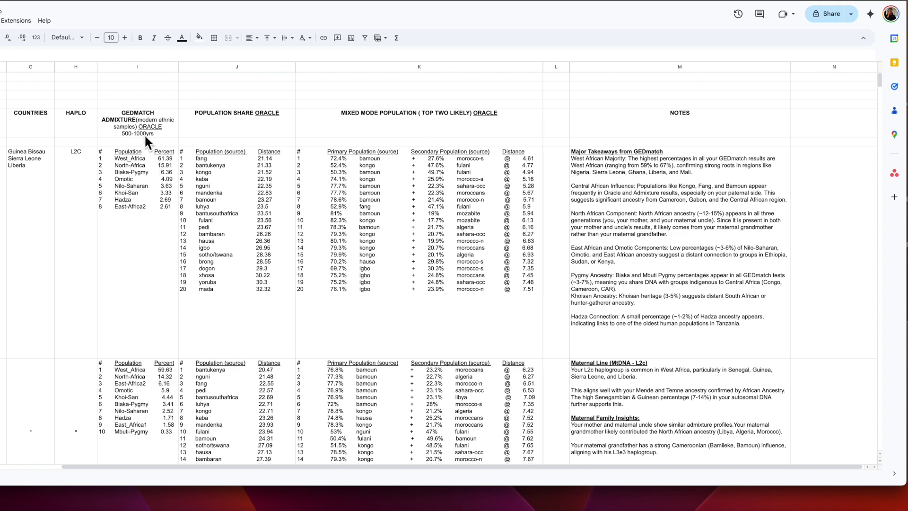
scroll(144, 134, "left", 10)
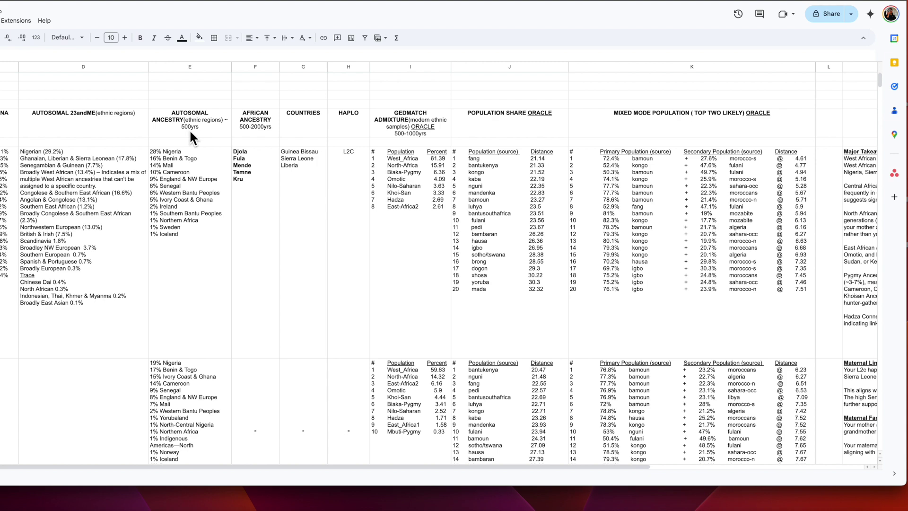
scroll(191, 132, "right", 6)
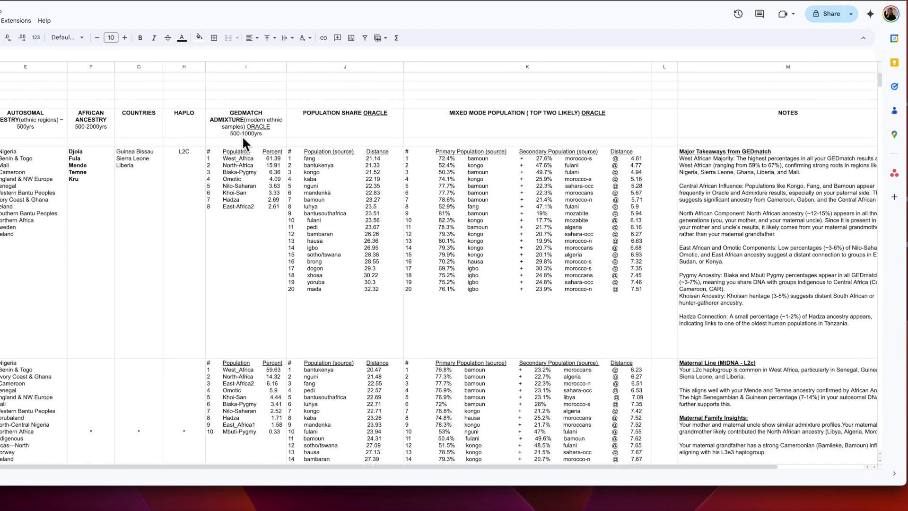
scroll(243, 135, "right", 1)
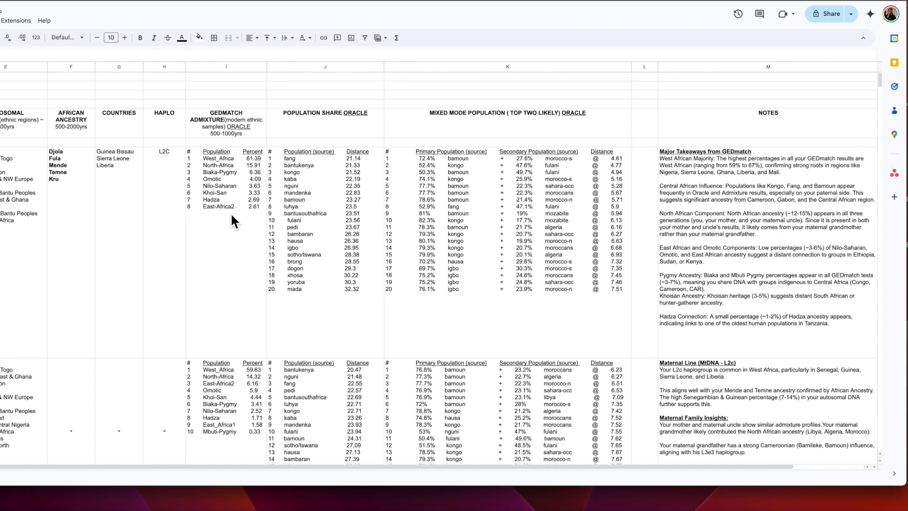
scroll(231, 212, "right", 2)
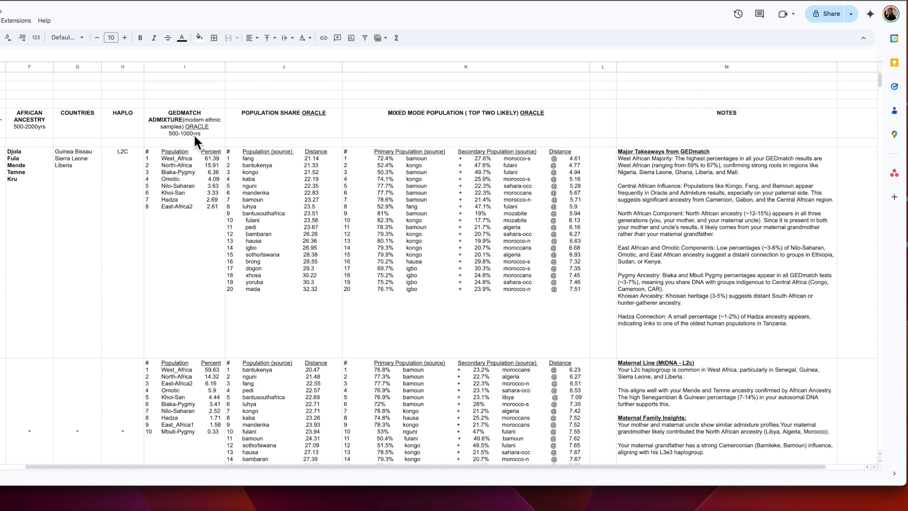
scroll(200, 208, "right", 2)
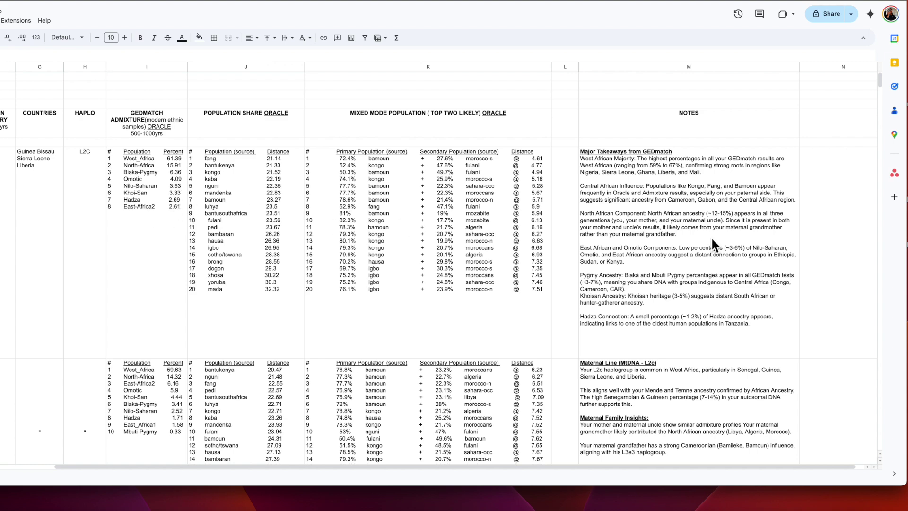
scroll(597, 258, "right", 1)
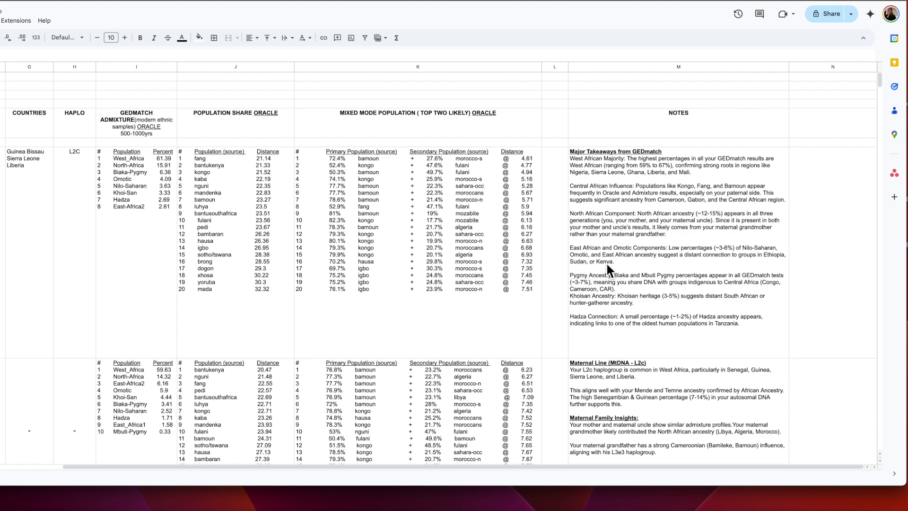
scroll(608, 268, "down", 2)
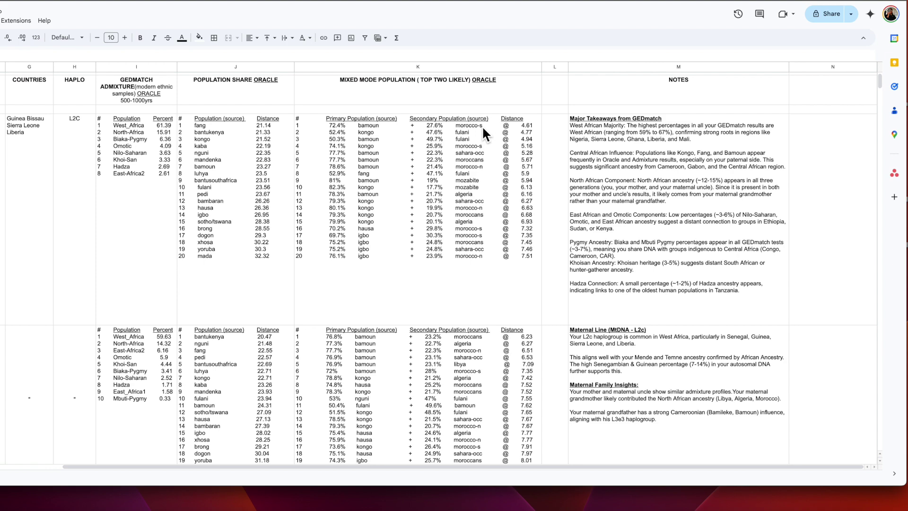
scroll(482, 126, "down", 1)
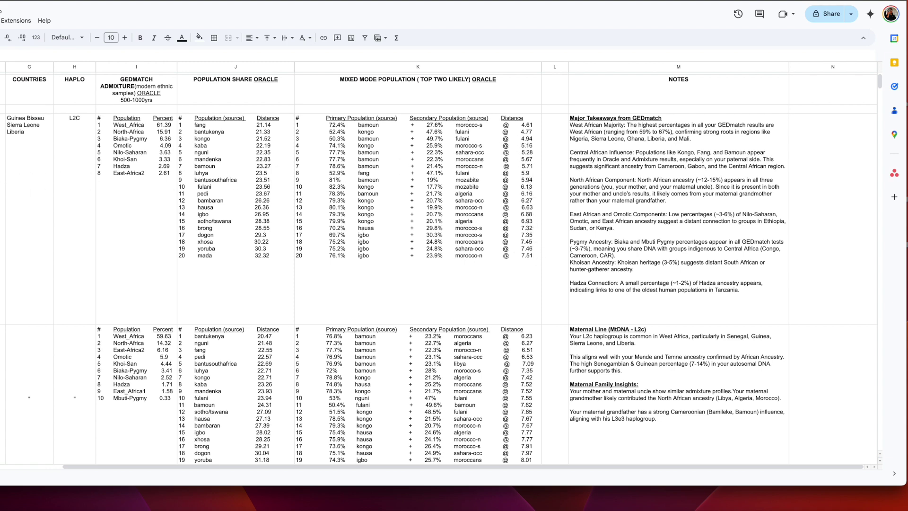
scroll(439, 265, "left", 5)
scroll(389, 157, "left", 3)
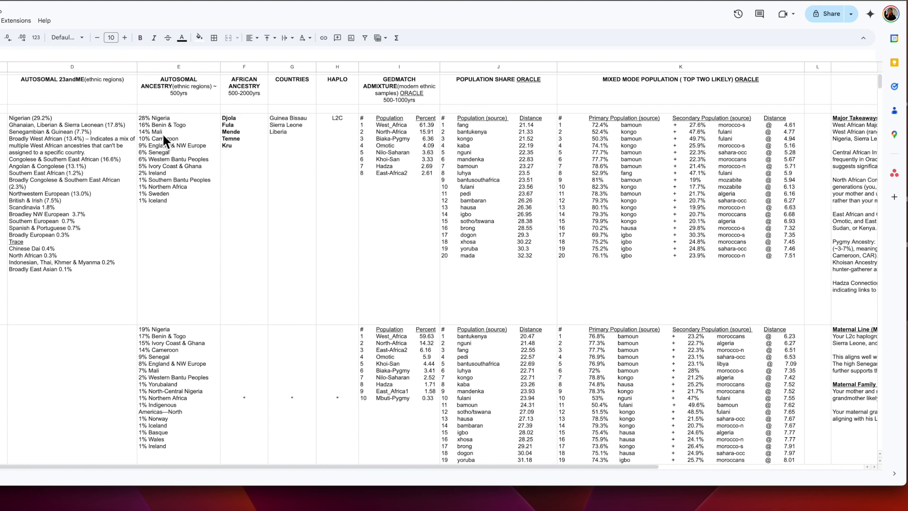
scroll(472, 135, "right", 5)
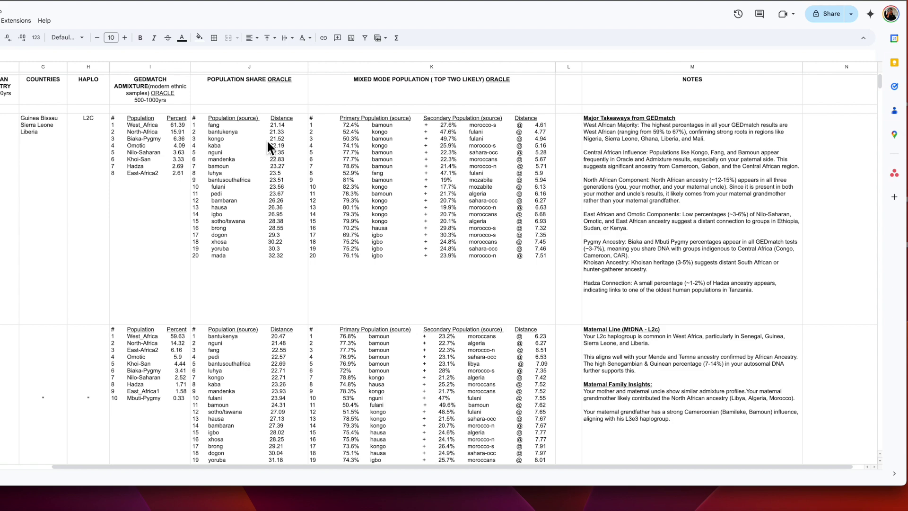
scroll(267, 140, "right", 1)
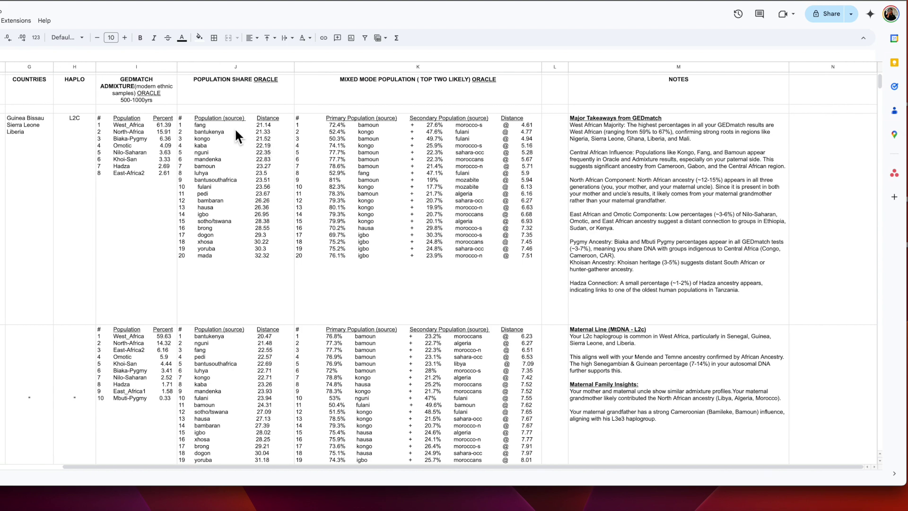
scroll(139, 134, "left", 5)
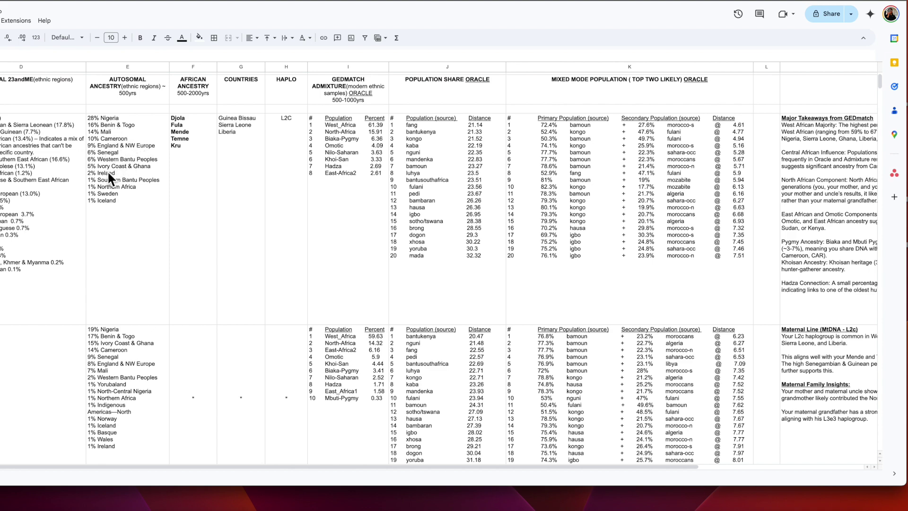
scroll(113, 136, "right", 5)
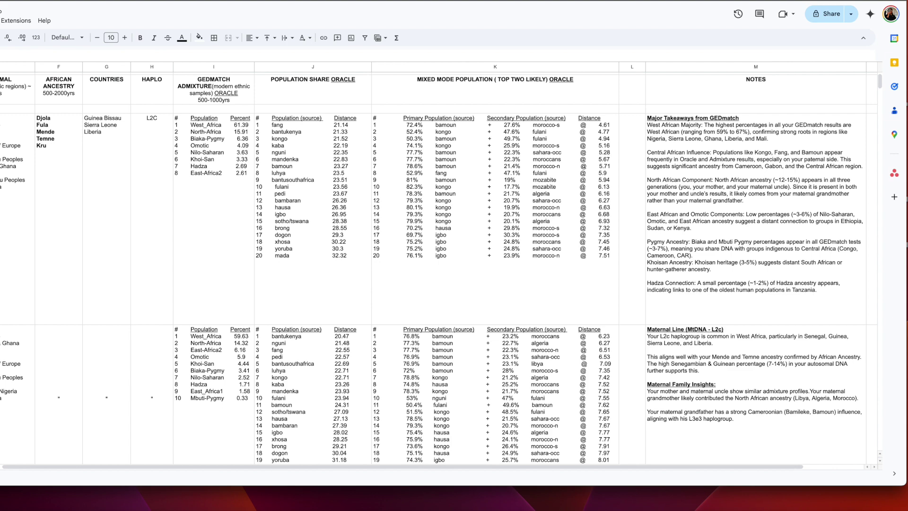
scroll(305, 160, "right", 3)
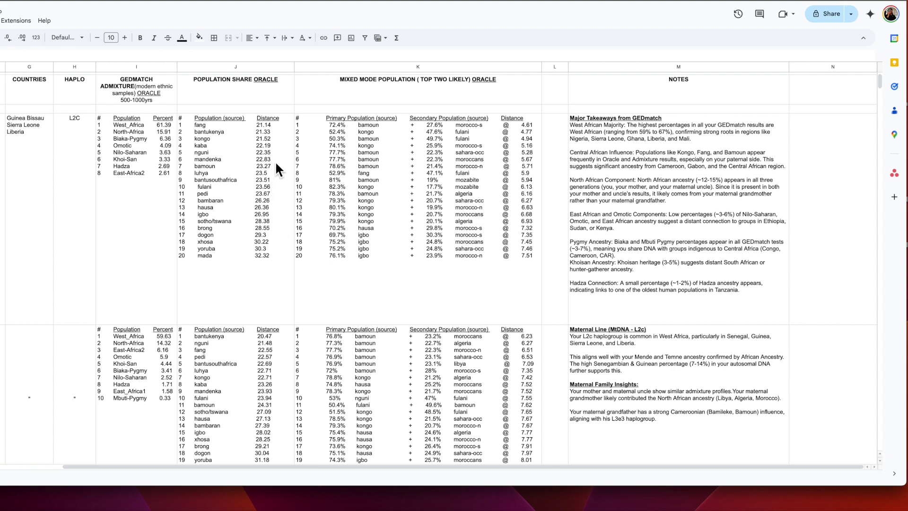
scroll(275, 168, "up", 1)
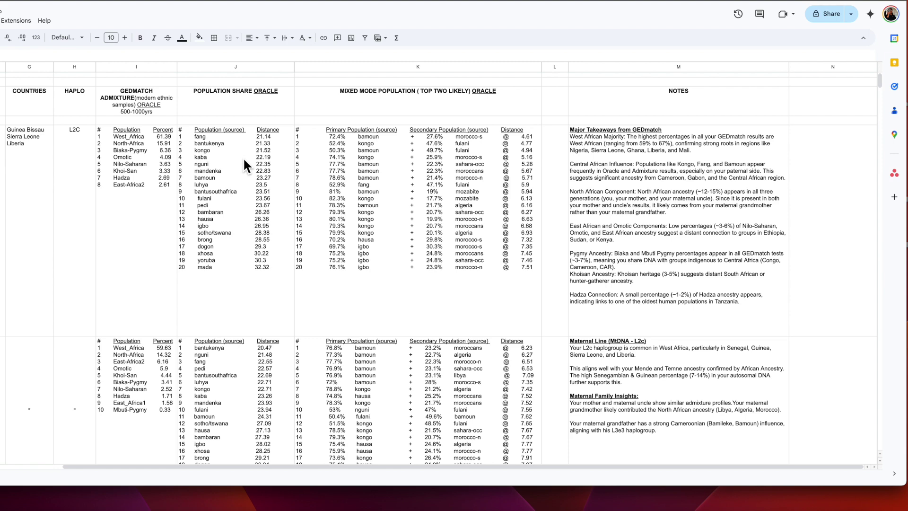
scroll(245, 166, "left", 5)
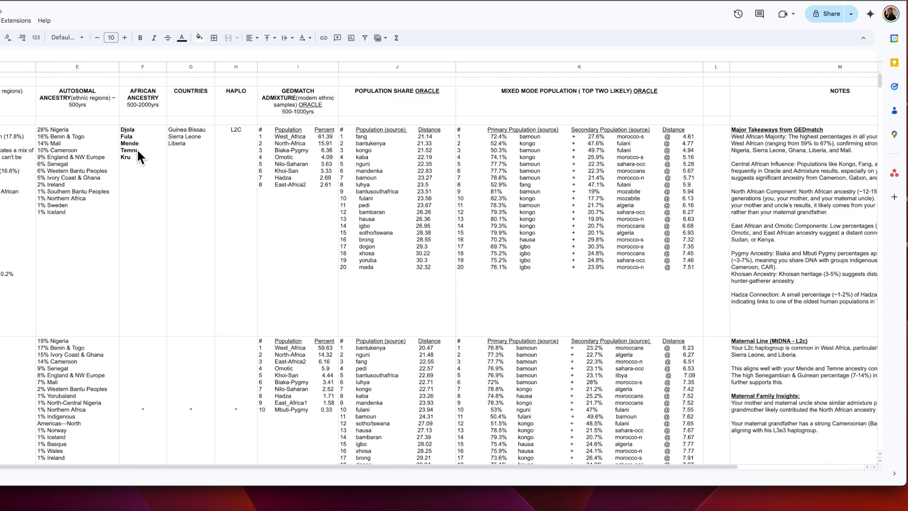
scroll(137, 150, "right", 2)
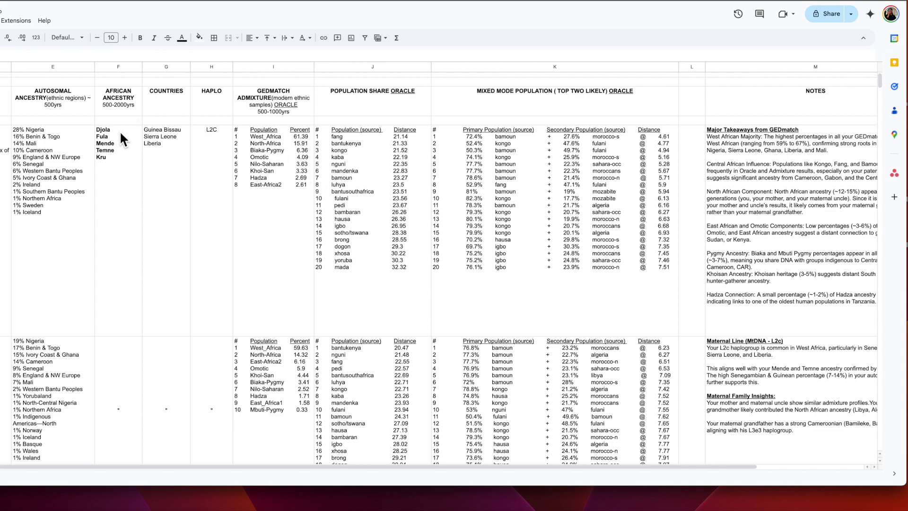
Step: Scroll right in the ancestry sheet to the notes linking the L2c maternal line to Mende and Temne ancestry
scroll(120, 131, "right", 2)
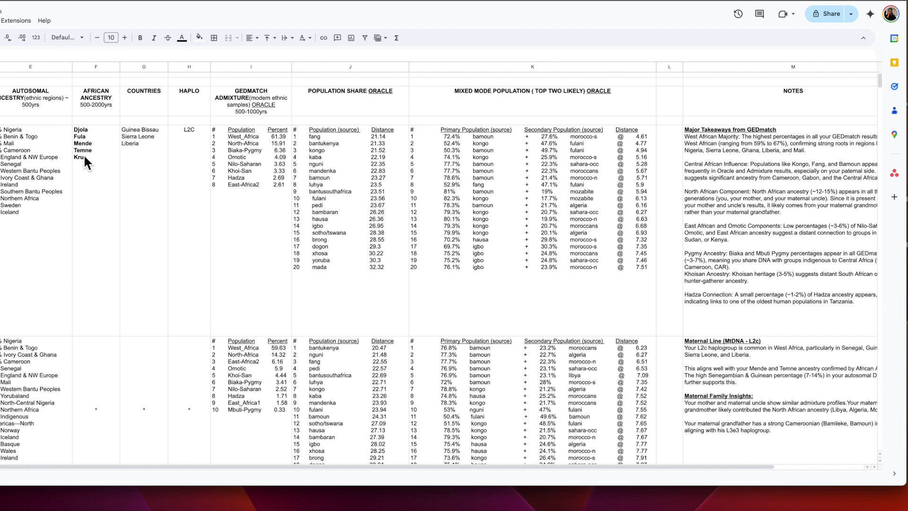
scroll(83, 154, "right", 1)
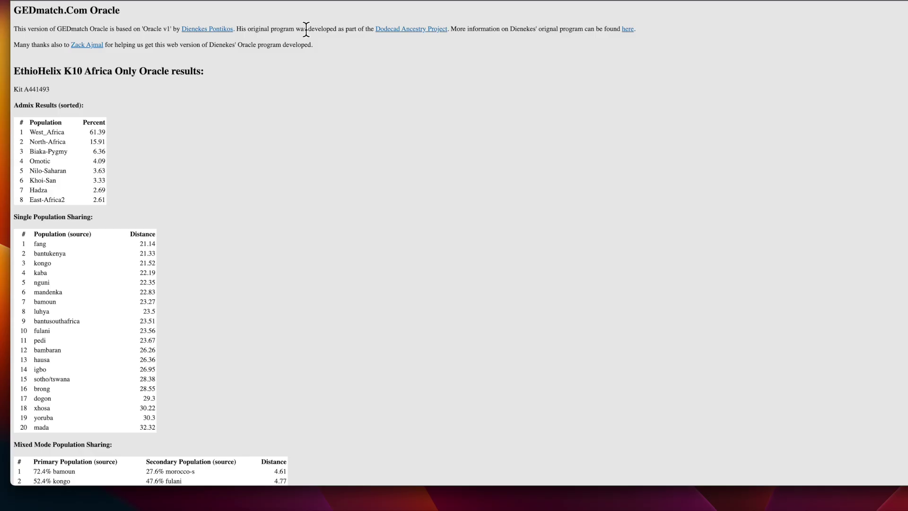
Step: Look over the Africa Only Oracle results, then go back to the EthioHelix K10 pie chart page
scroll(185, 166, "down", 5)
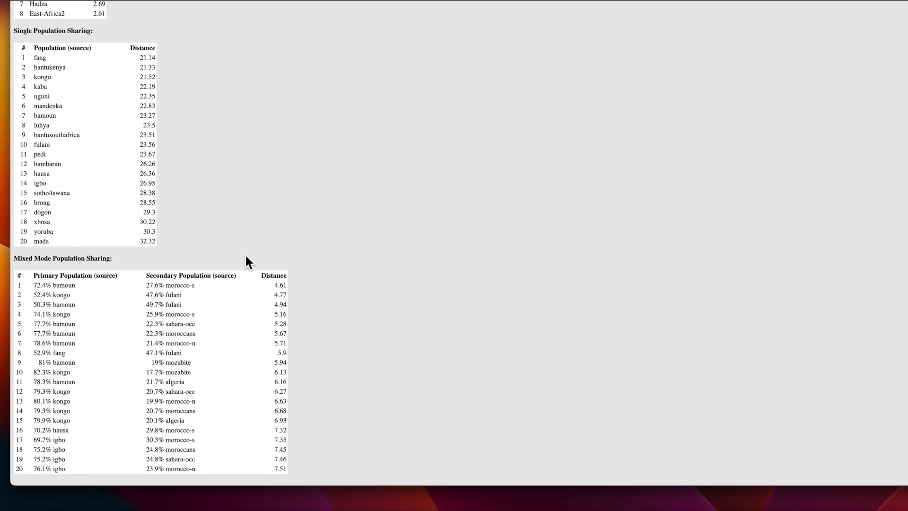
scroll(237, 207, "up", 7)
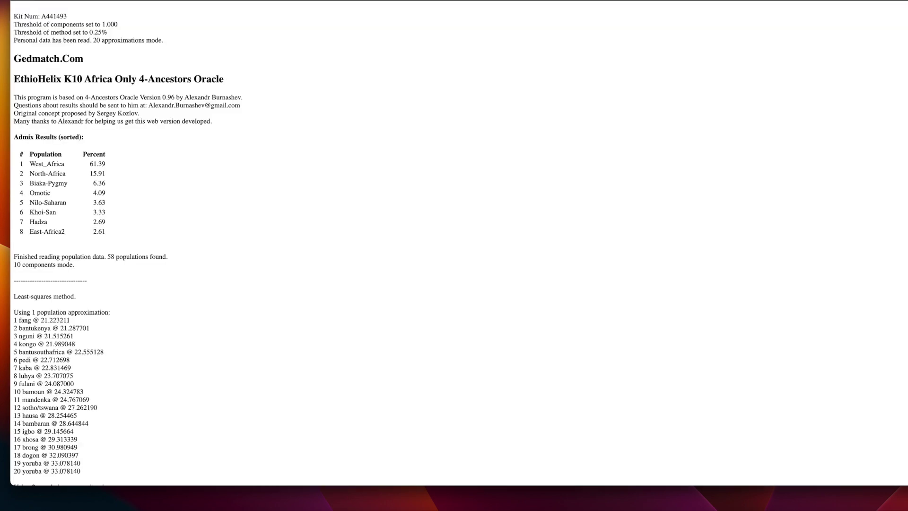
scroll(265, 86, "down", 6)
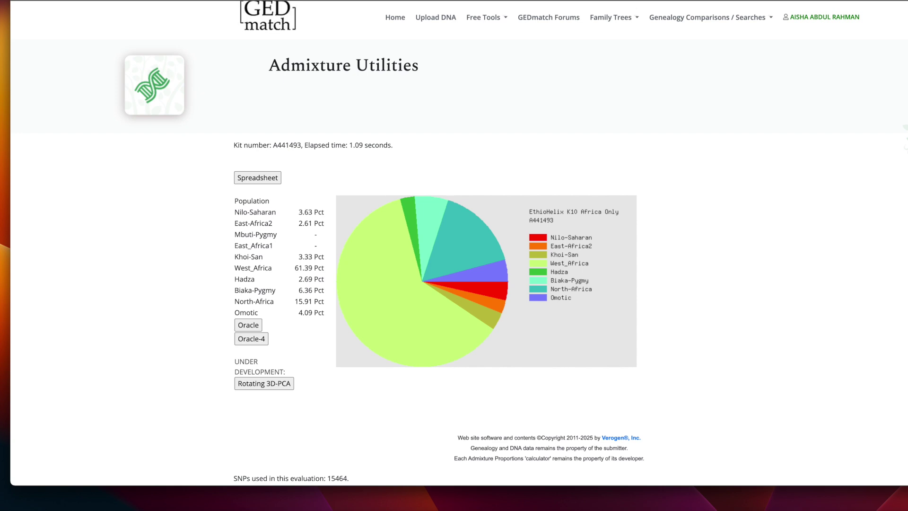
key("super+bracketleft")
Step: Rerun the admixture calculator on the pasted kit number with the EthioHelix K10 + Palestinian model
left_click(57, 1)
scroll(251, 89, "down", 3)
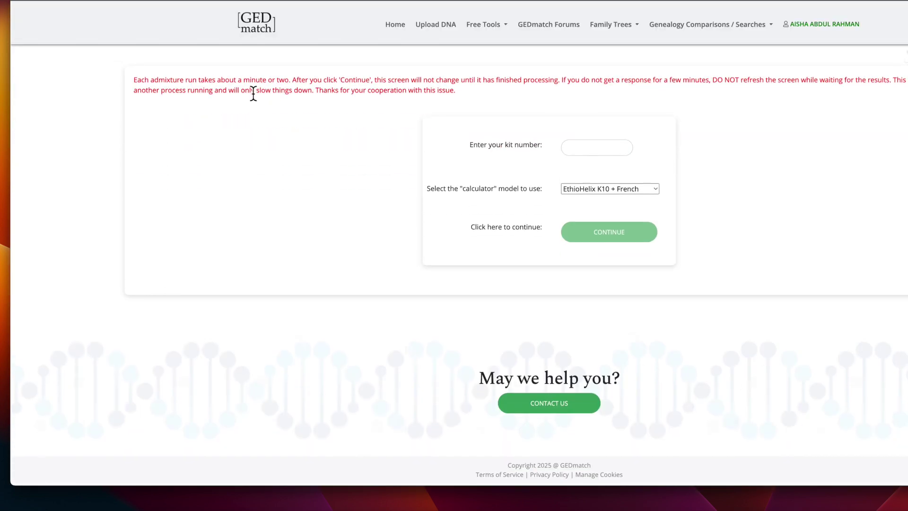
left_click(653, 193)
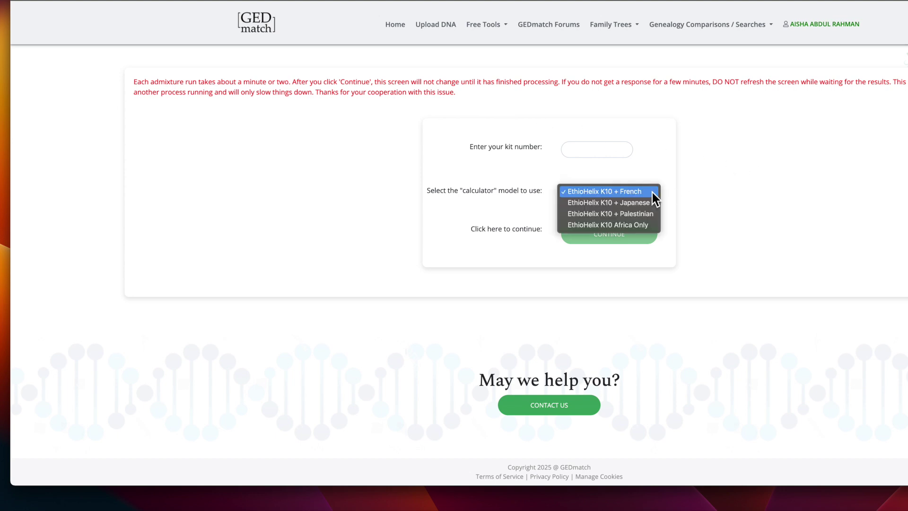
left_click(656, 214)
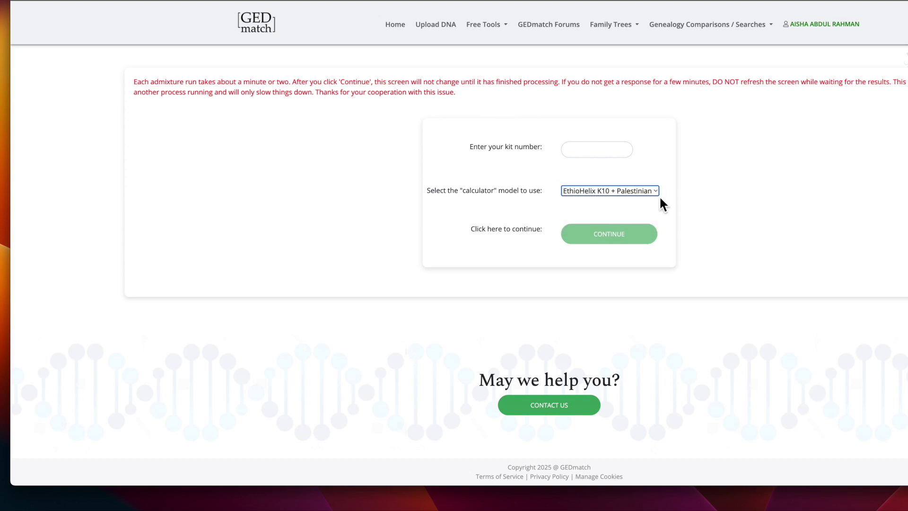
right_click(607, 156)
left_click(639, 219)
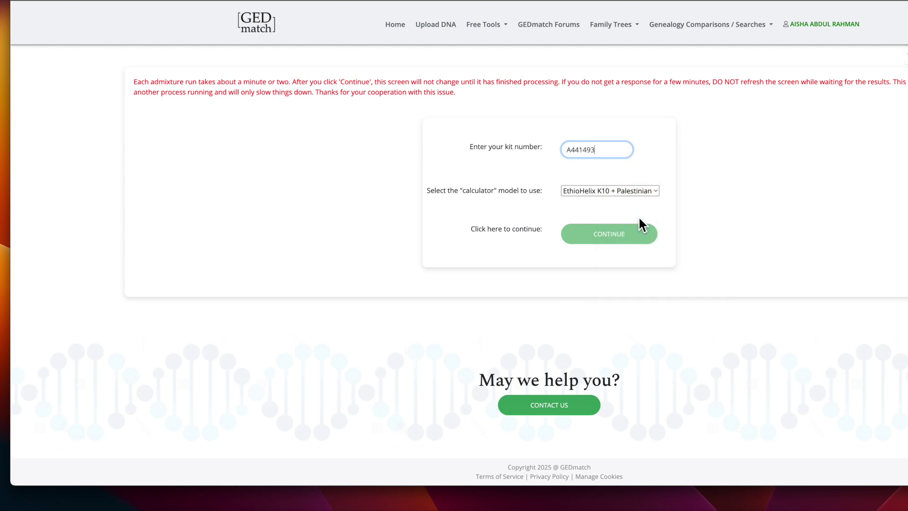
left_click(616, 240)
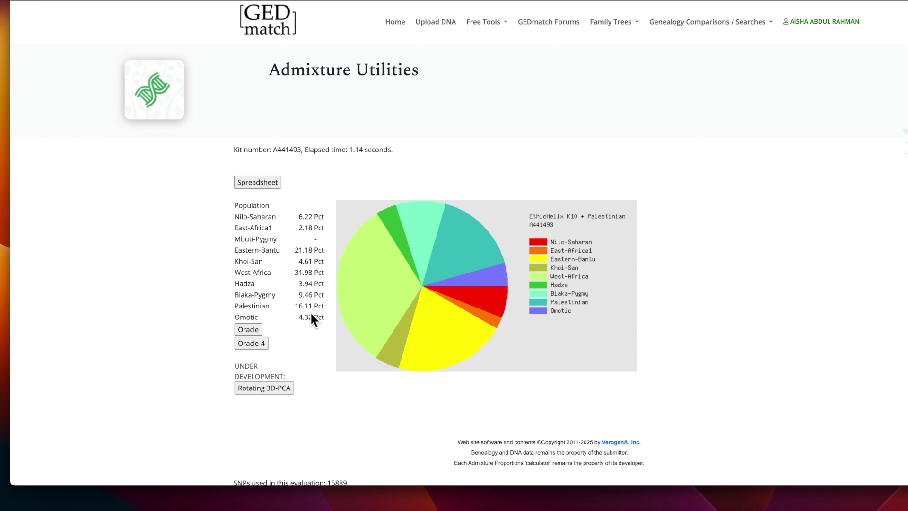
Step: Open the 4-Ancestors Oracle results, highlight the top three admix populations and scroll through the approximations
left_click(258, 345)
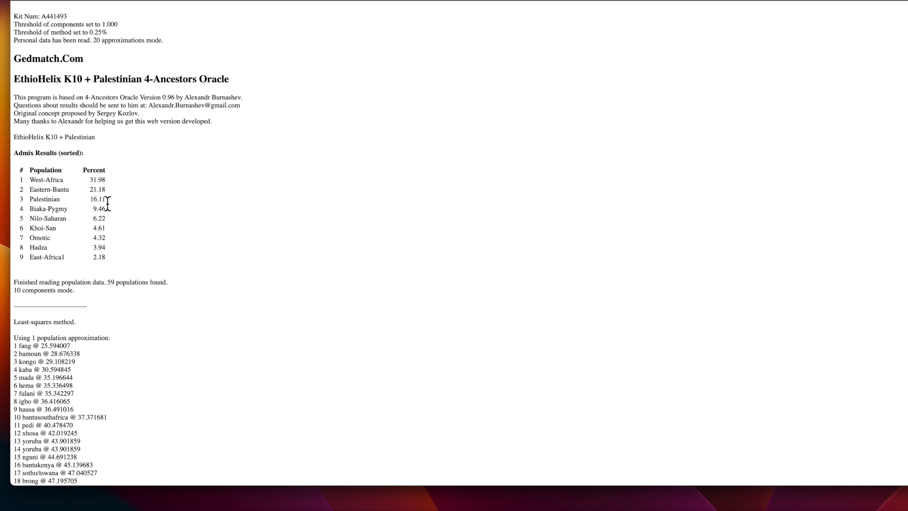
scroll(108, 203, "down", 1)
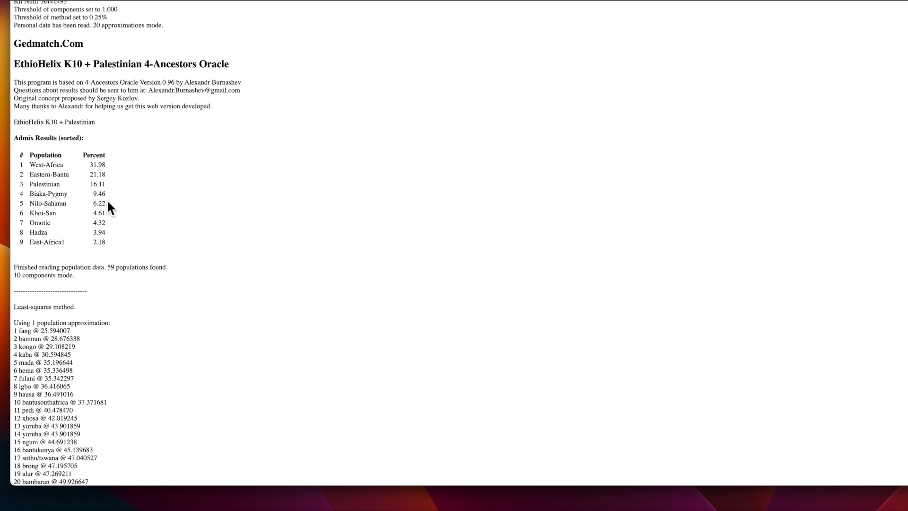
scroll(108, 207, "down", 5)
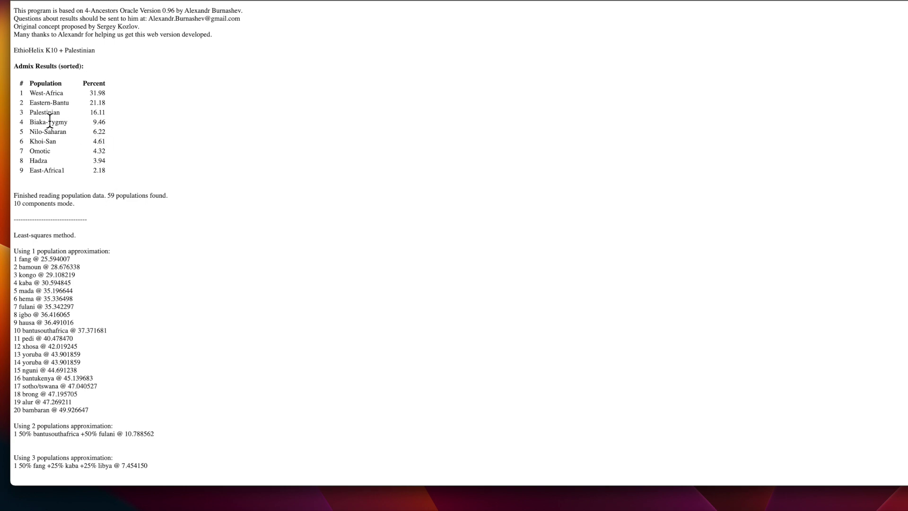
left_click_drag(30, 92, 105, 116)
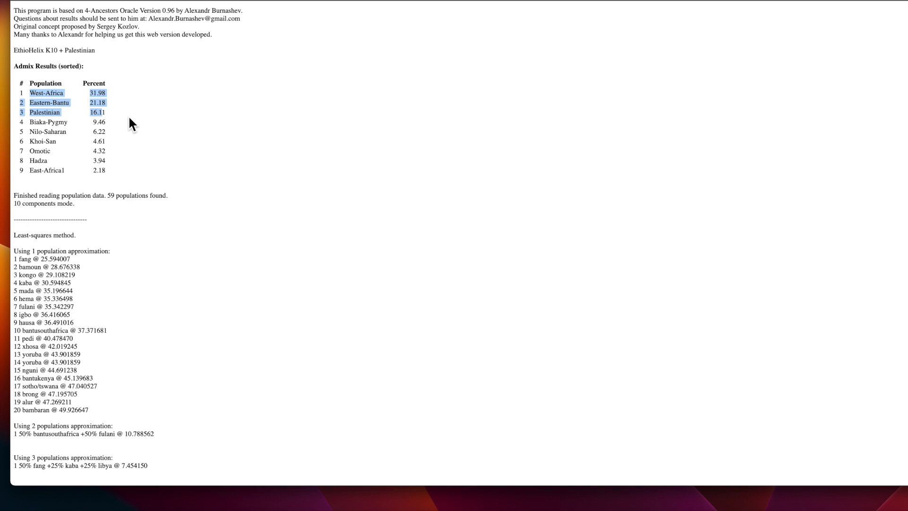
scroll(138, 146, "down", 3)
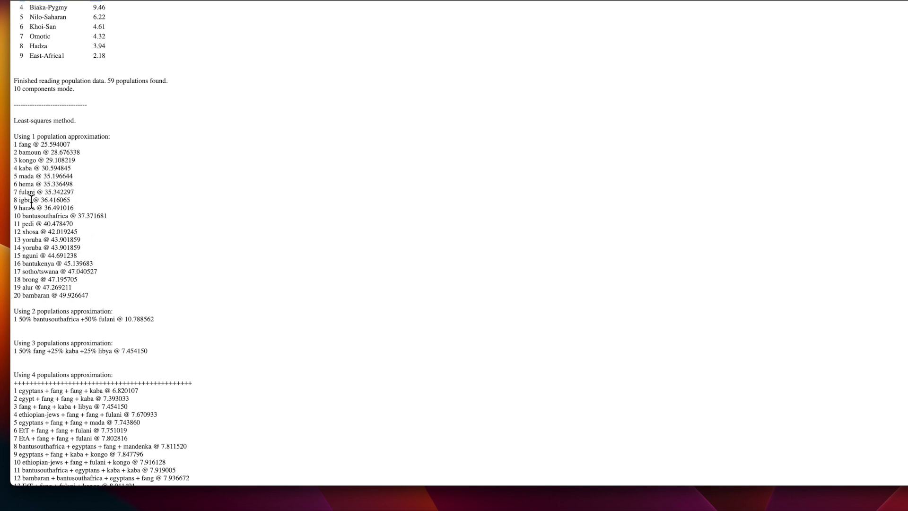
scroll(87, 199, "down", 3)
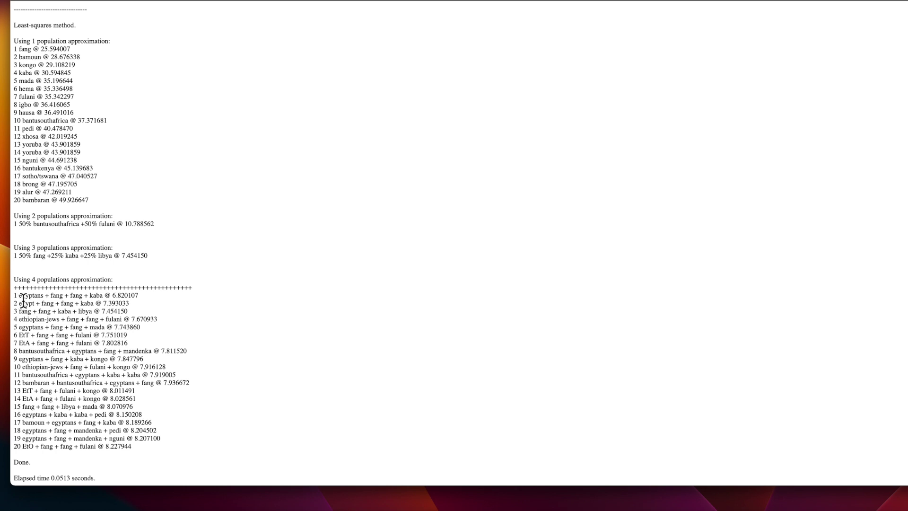
left_click_drag(23, 298, 140, 308)
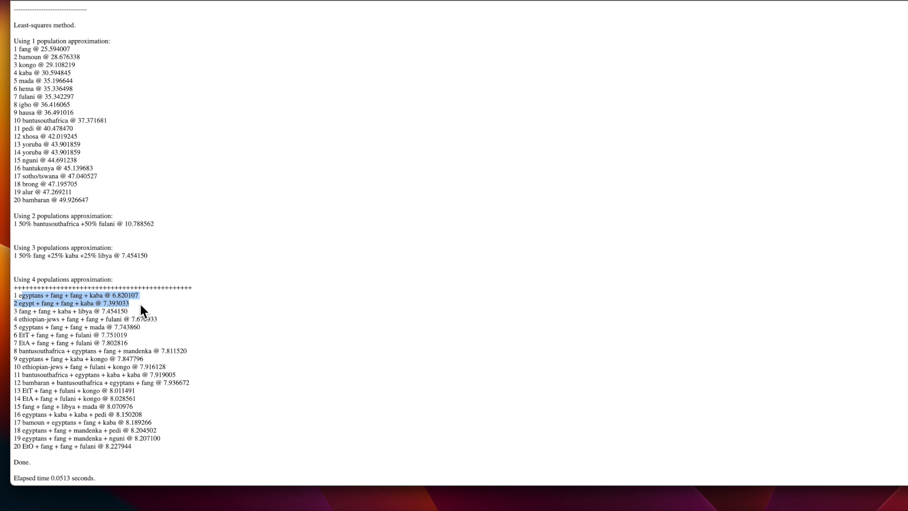
left_click(140, 302)
left_click_drag(19, 295, 140, 302)
left_click_drag(19, 322, 174, 354)
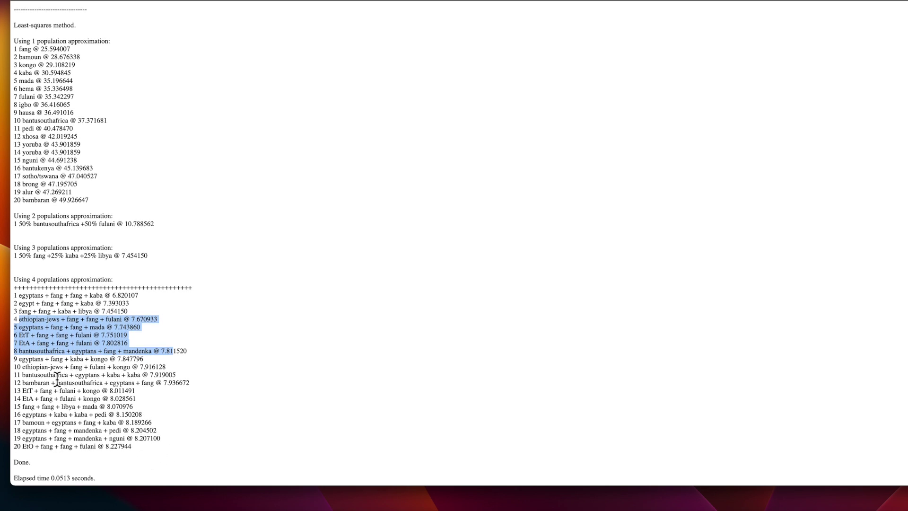
scroll(57, 378, "up", 1)
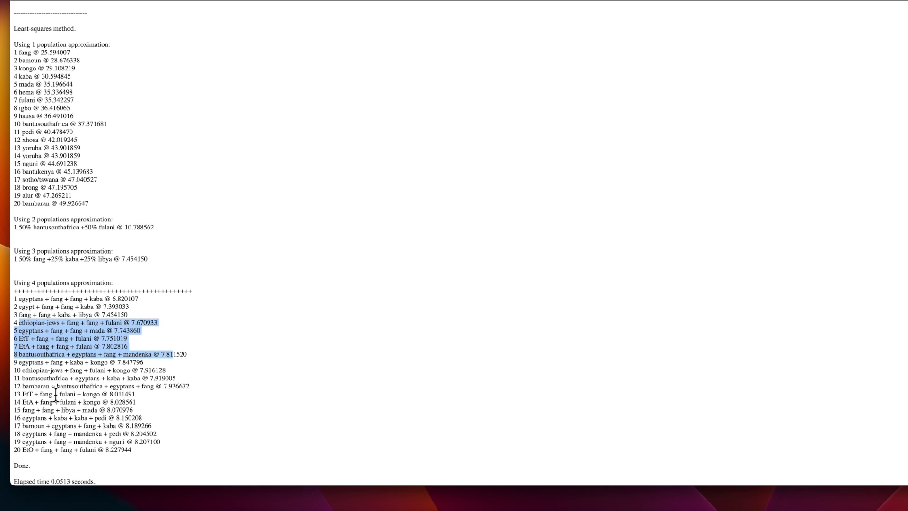
left_click(56, 371)
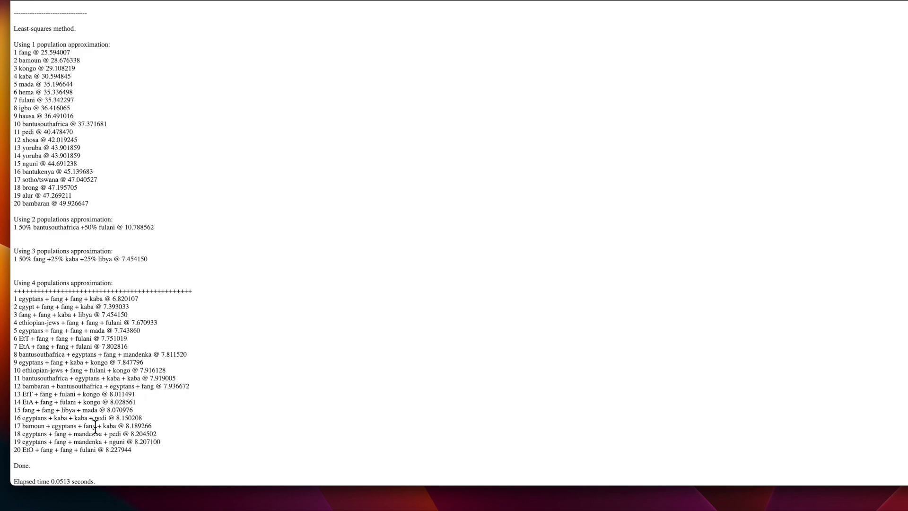
scroll(118, 402, "up", 1)
scroll(119, 402, "up", 10)
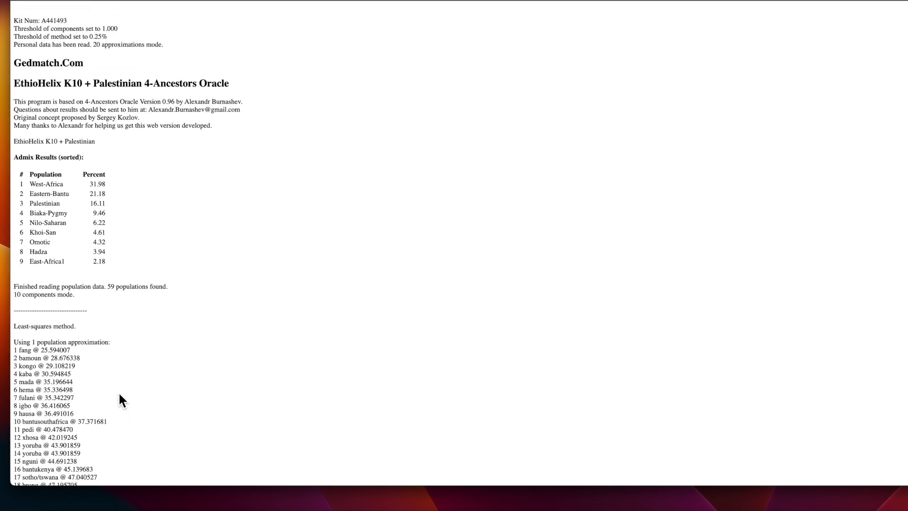
Step: Go back two pages to the Ethiohelix calculator form, resubmit it and paste the kit number
left_click(221, 0)
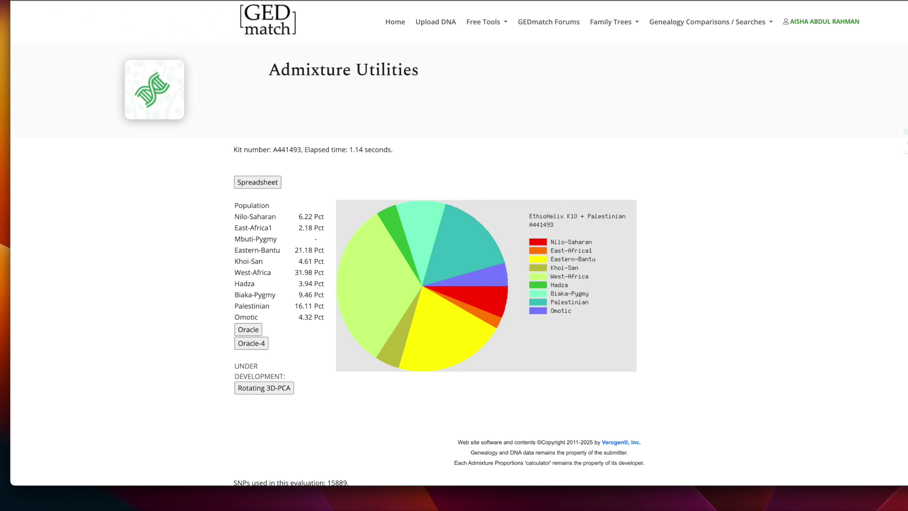
left_click(143, 1)
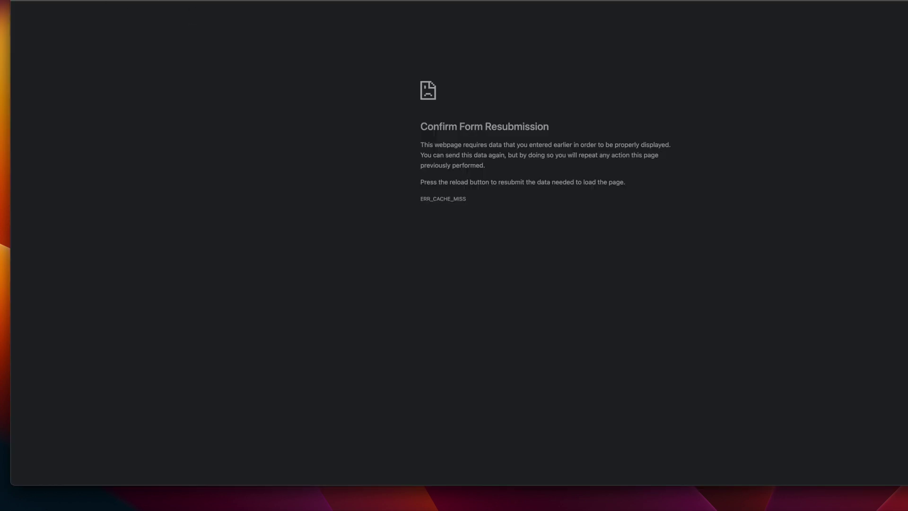
left_click(52, 1)
left_click(615, 49)
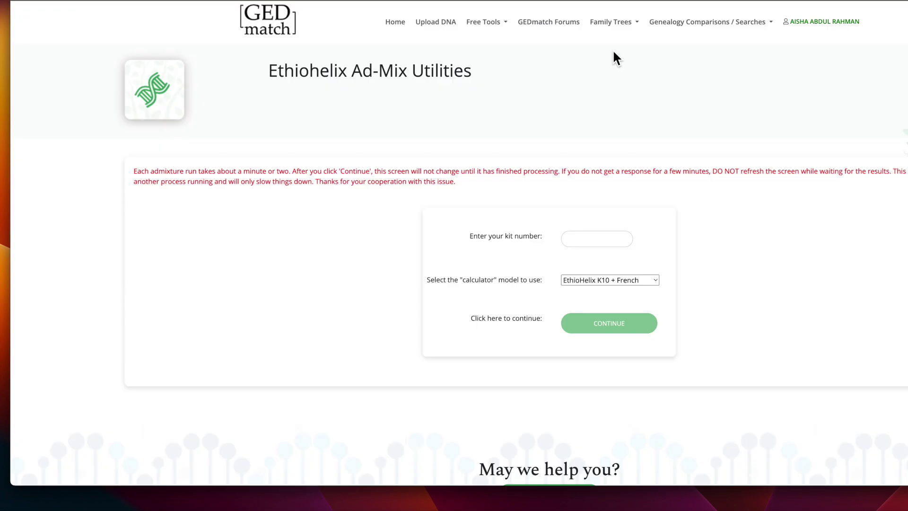
right_click(607, 237)
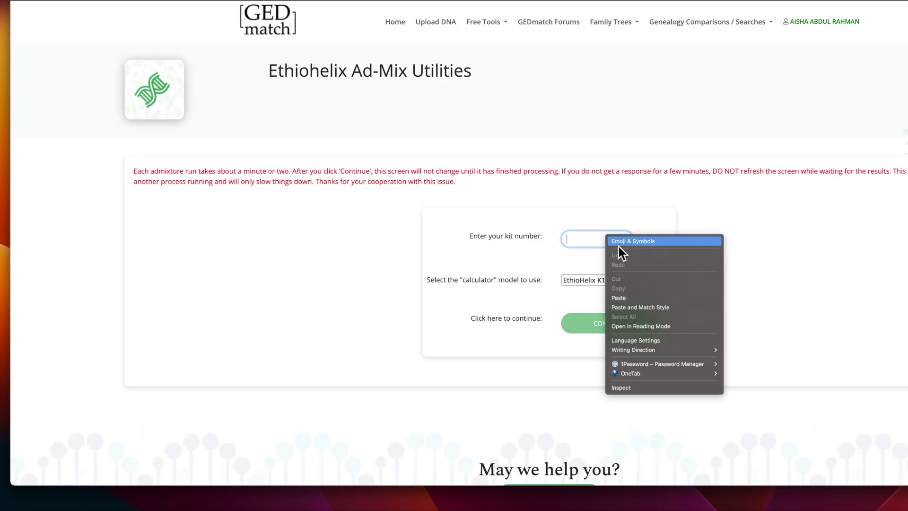
left_click(638, 298)
Step: Check the calculator model list, leaving K10 + French selected
left_click(650, 283)
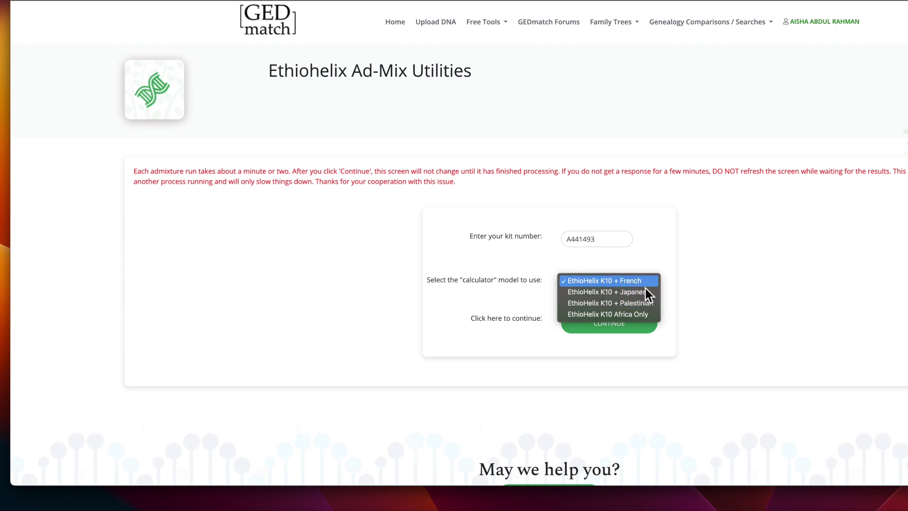
left_click(644, 284)
left_click(644, 285)
left_click(674, 264)
left_click(648, 282)
left_click(683, 247)
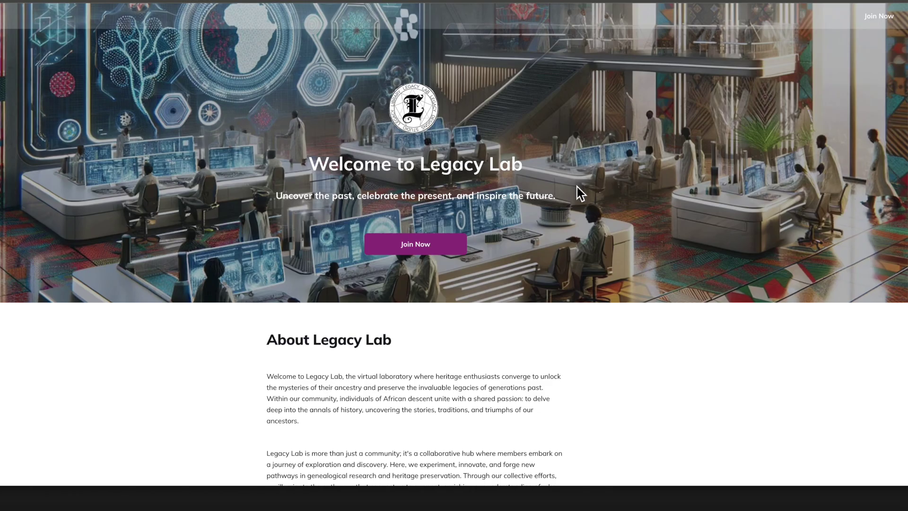
Step: Scroll past the About and Why Join The Lab sections down to the Members Lounge feed
scroll(577, 186, "down", 4)
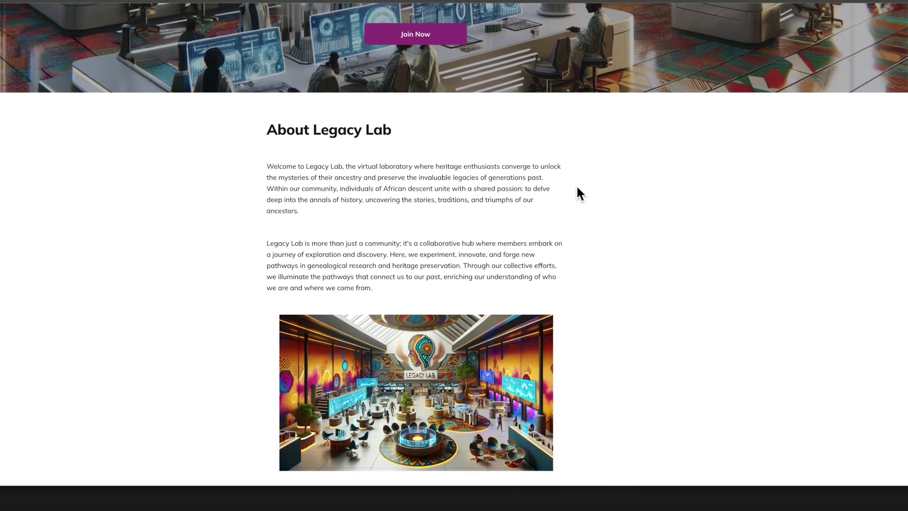
scroll(582, 239, "down", 6)
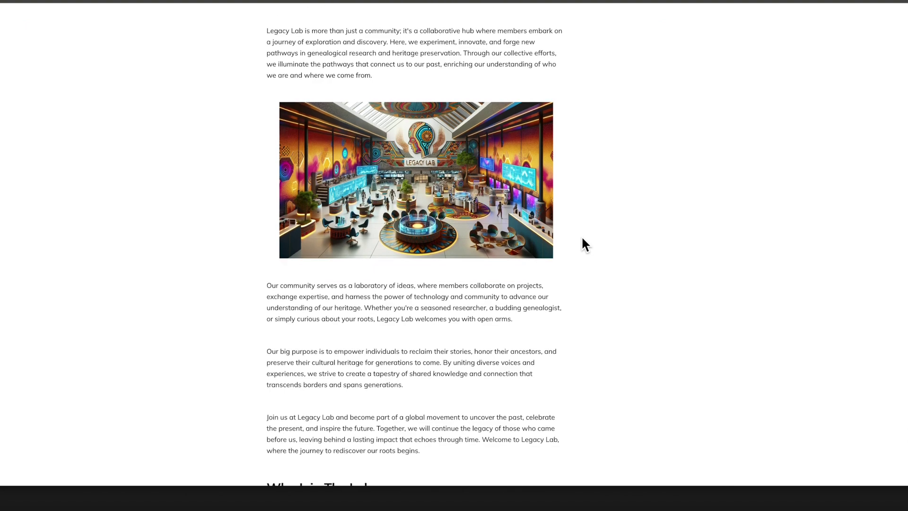
scroll(497, 286, "down", 6)
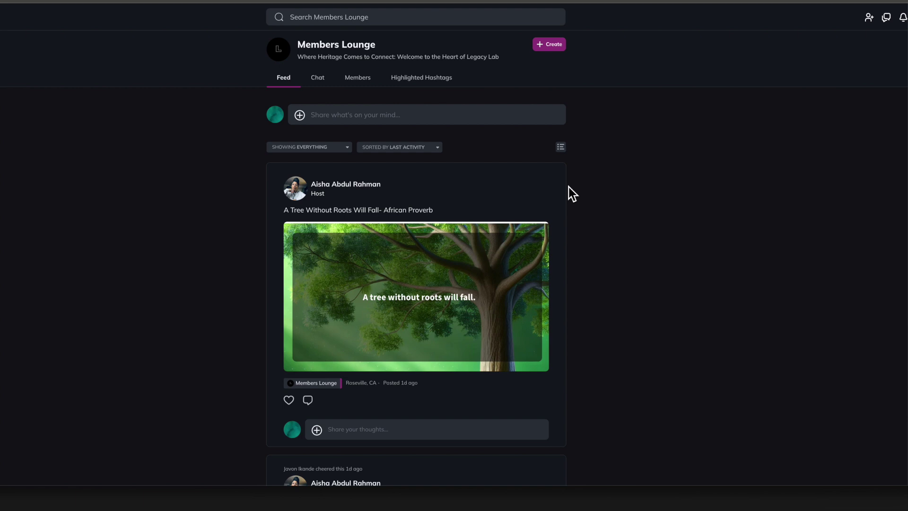
Step: Scroll the Members Lounge to What's Cooking and view the Calas recipe post in full
scroll(569, 186, "down", 2)
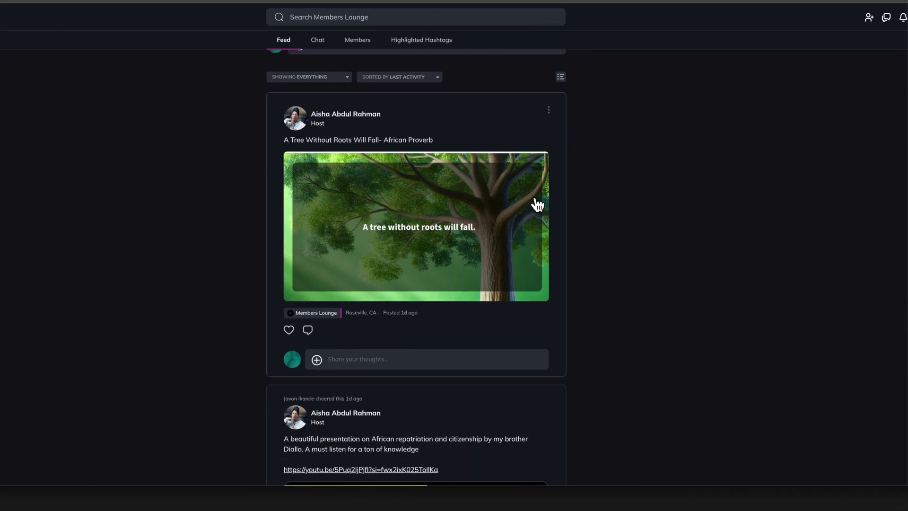
scroll(538, 205, "down", 6)
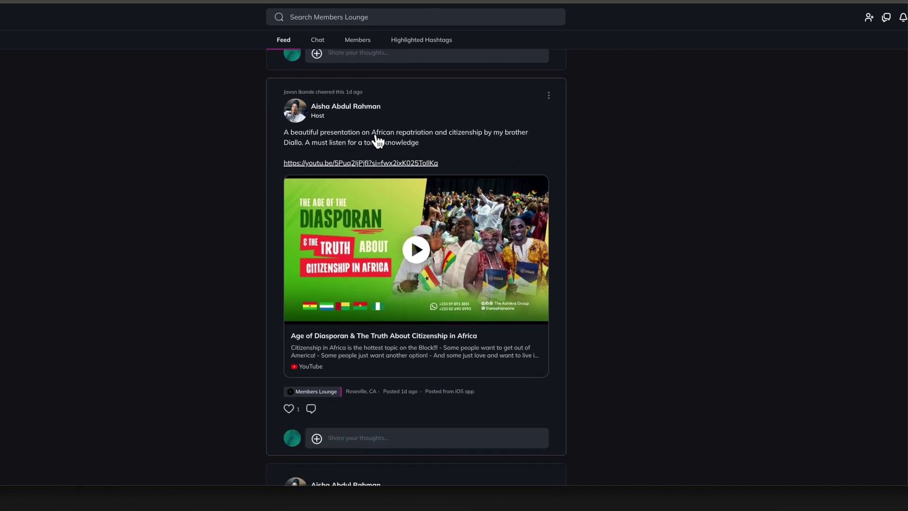
scroll(591, 159, "down", 3)
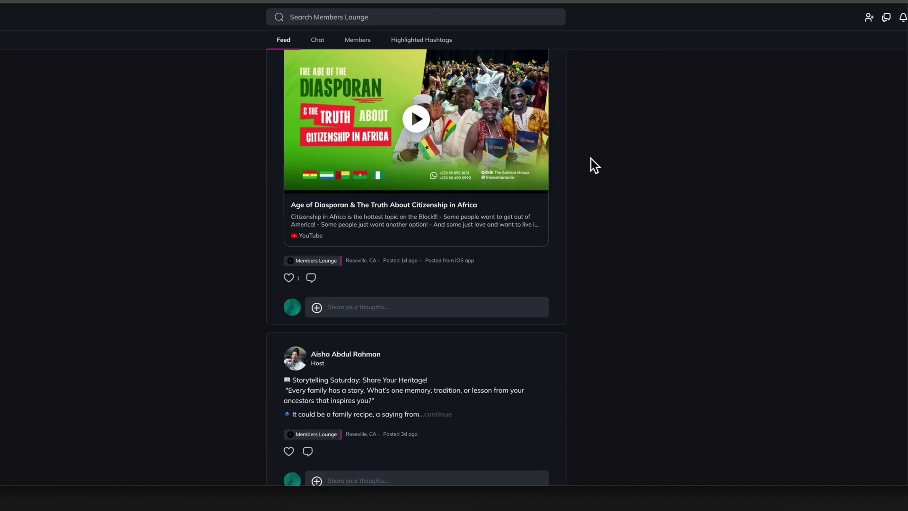
scroll(591, 159, "down", 4)
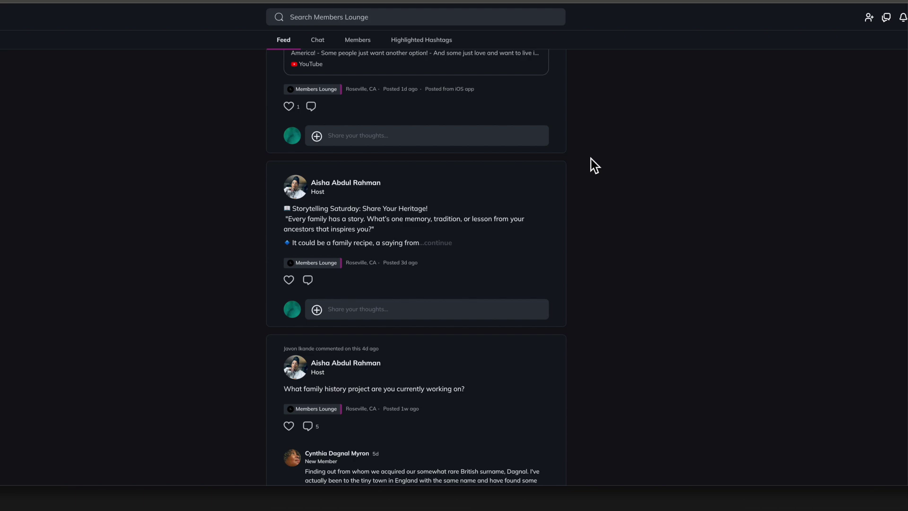
scroll(591, 158, "down", 20)
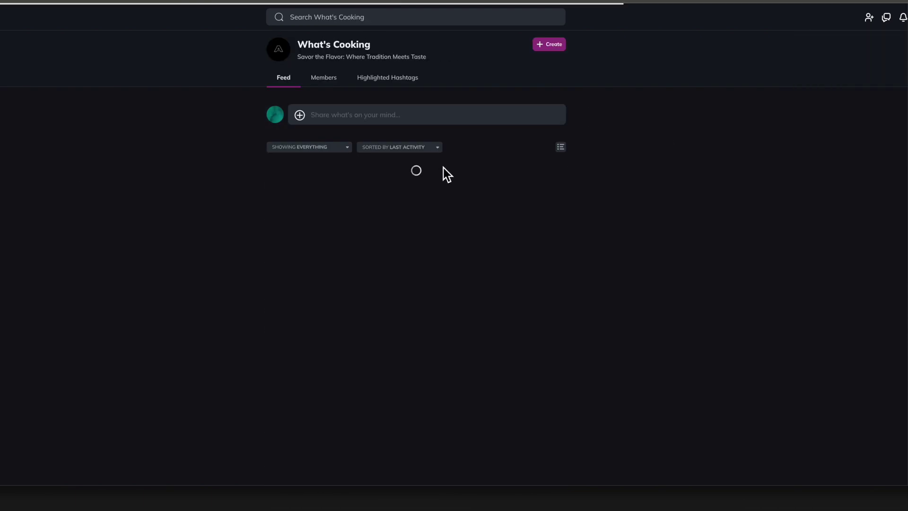
scroll(453, 172, "down", 1)
left_click(430, 197)
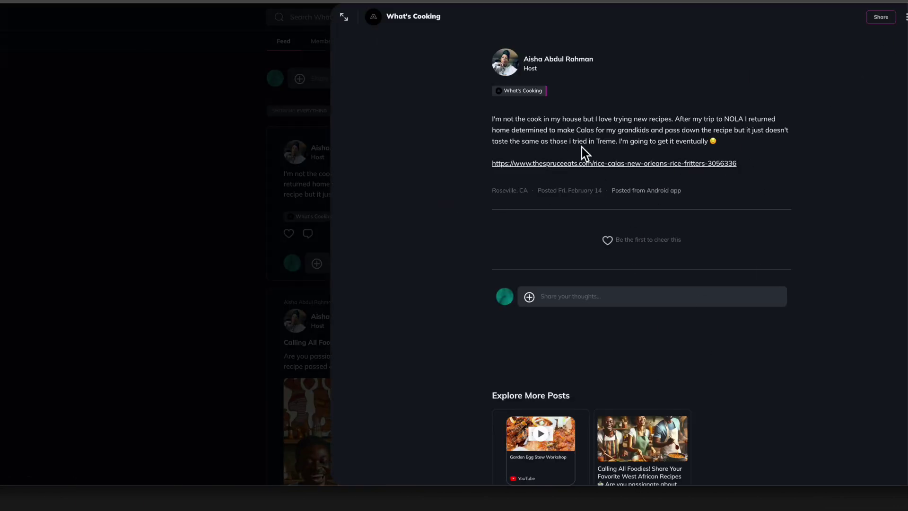
left_click(907, 17)
Step: Browse the Heritage Travel space's posts
left_click(1, 199)
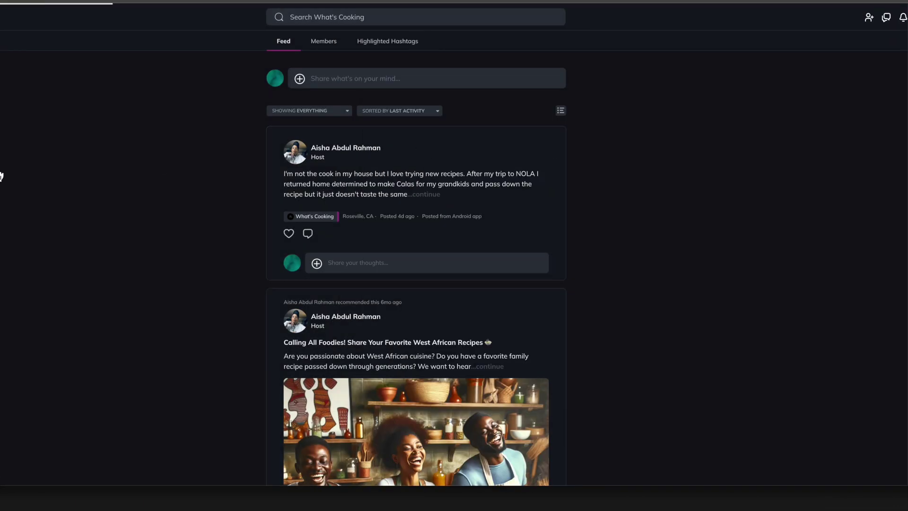
scroll(359, 251, "down", 15)
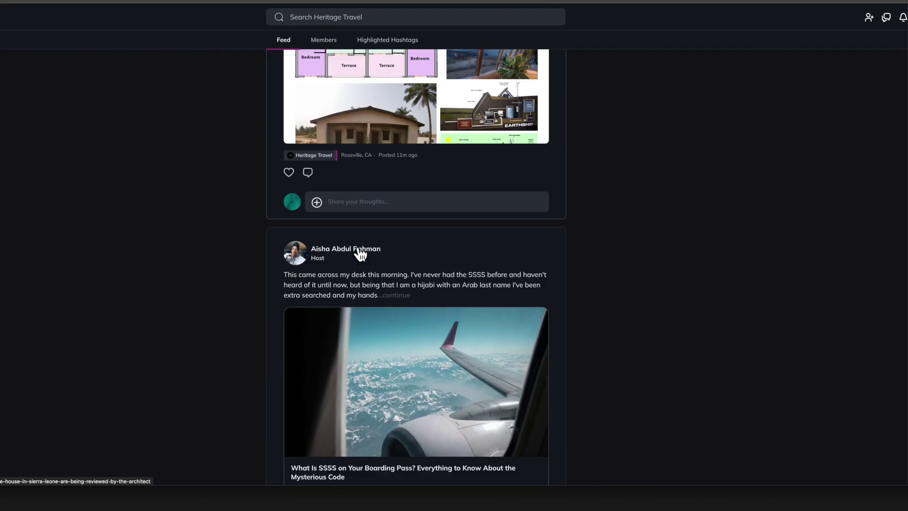
scroll(360, 254, "down", 5)
scroll(360, 254, "up", 20)
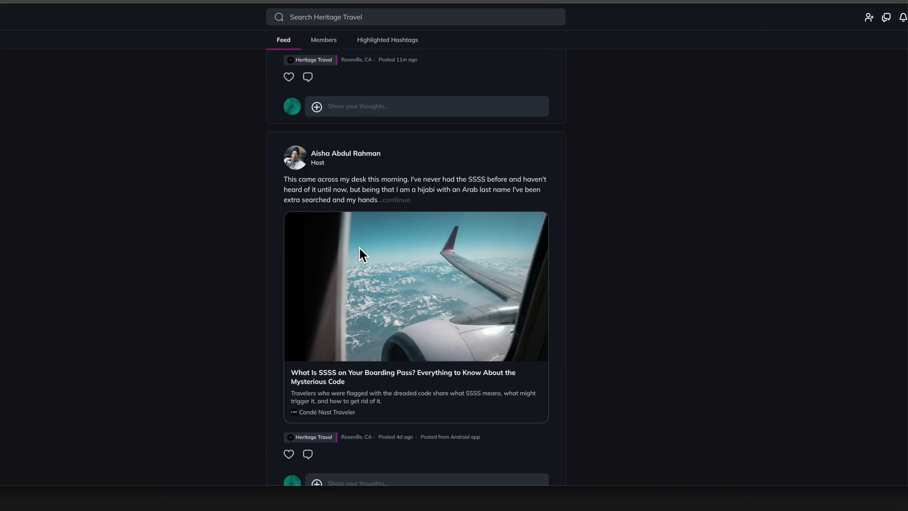
Step: Browse the Ancestry & Genealogy Research feed, then return to the Welcome to Legacy Lab page
left_click(1, 177)
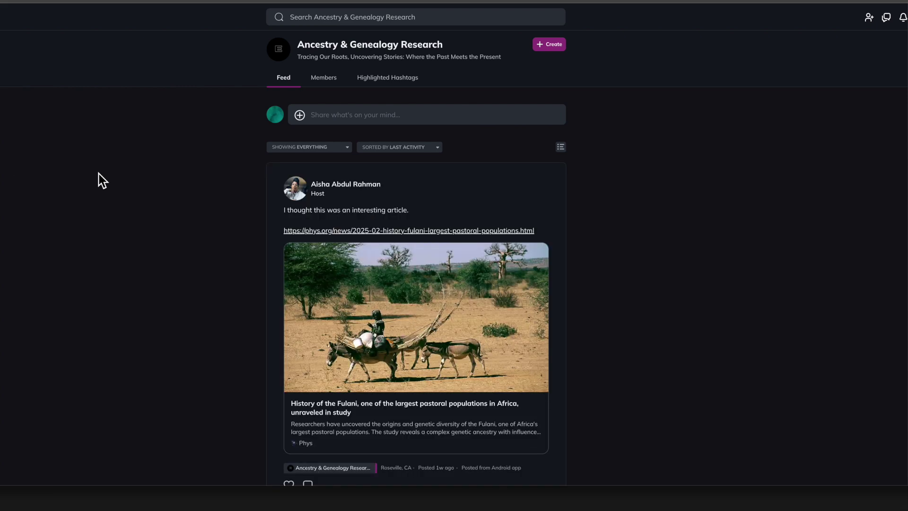
scroll(98, 174, "down", 10)
scroll(99, 174, "down", 20)
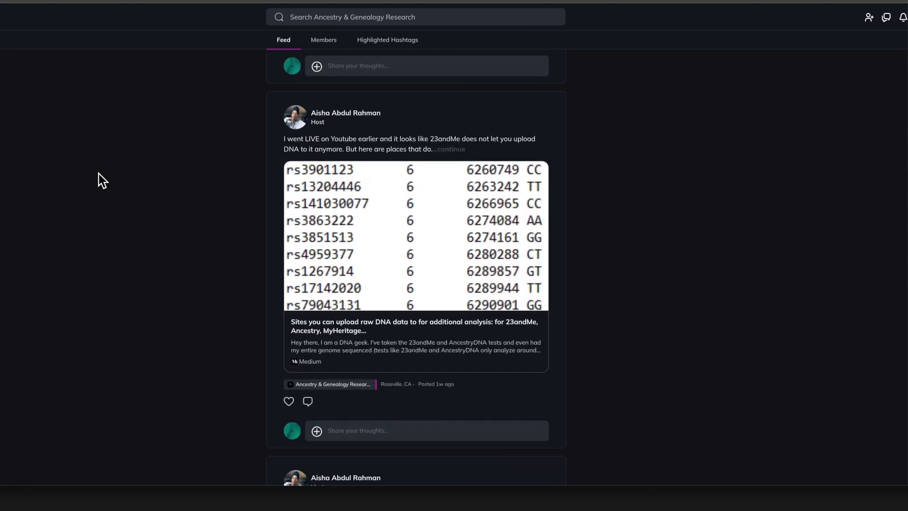
scroll(99, 174, "down", 10)
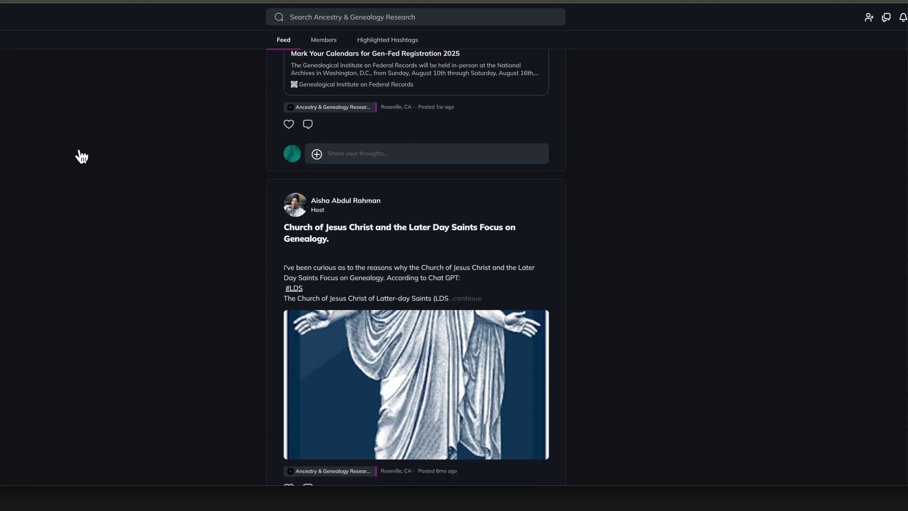
left_click(4, 152)
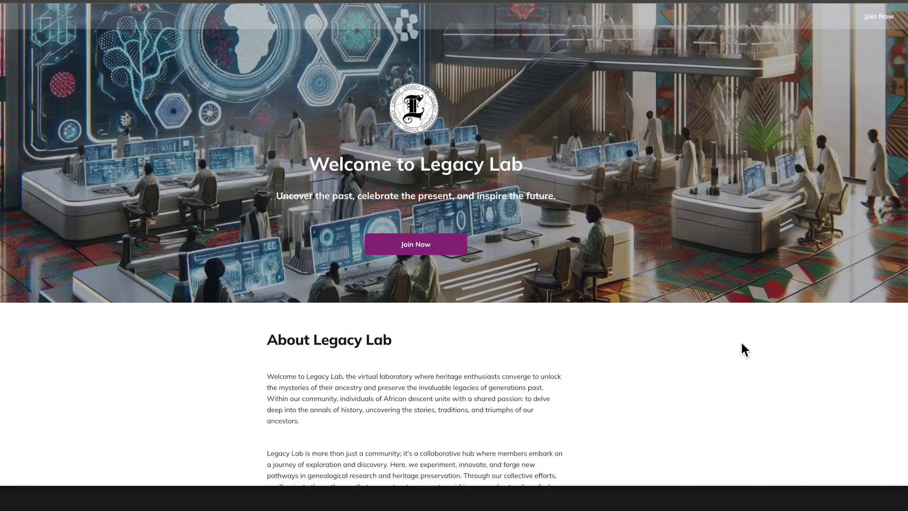